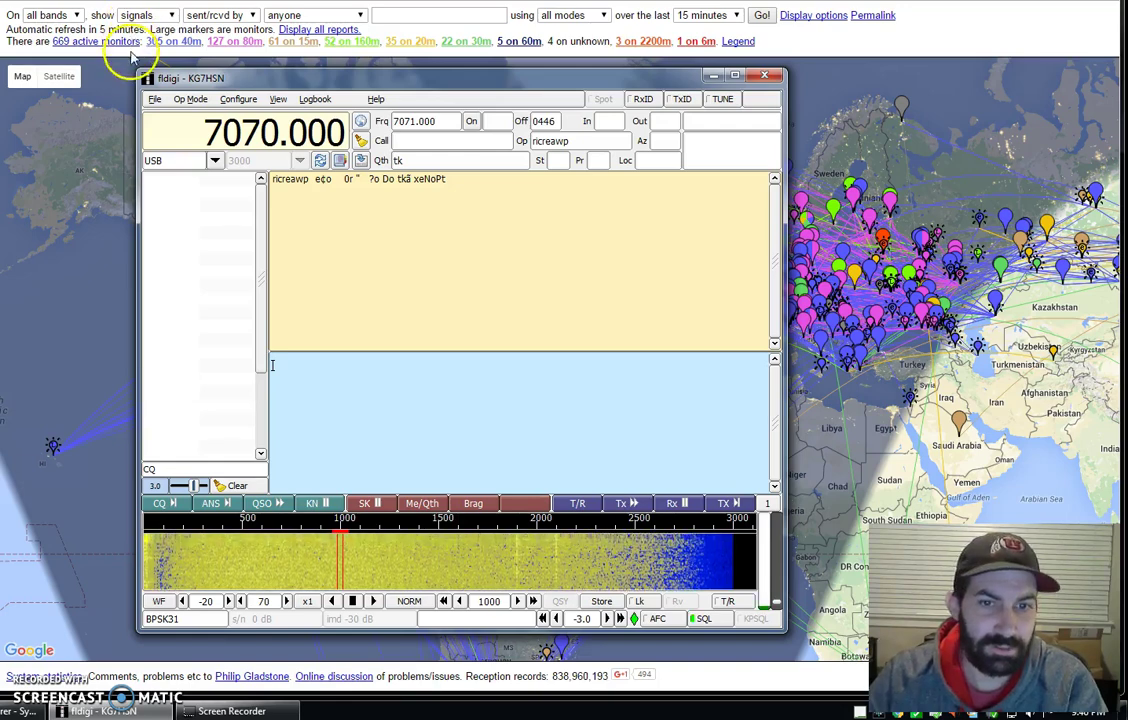
- Reposition the fldigi window slightly up and to the left
left_click_drag(239, 84, 233, 86)
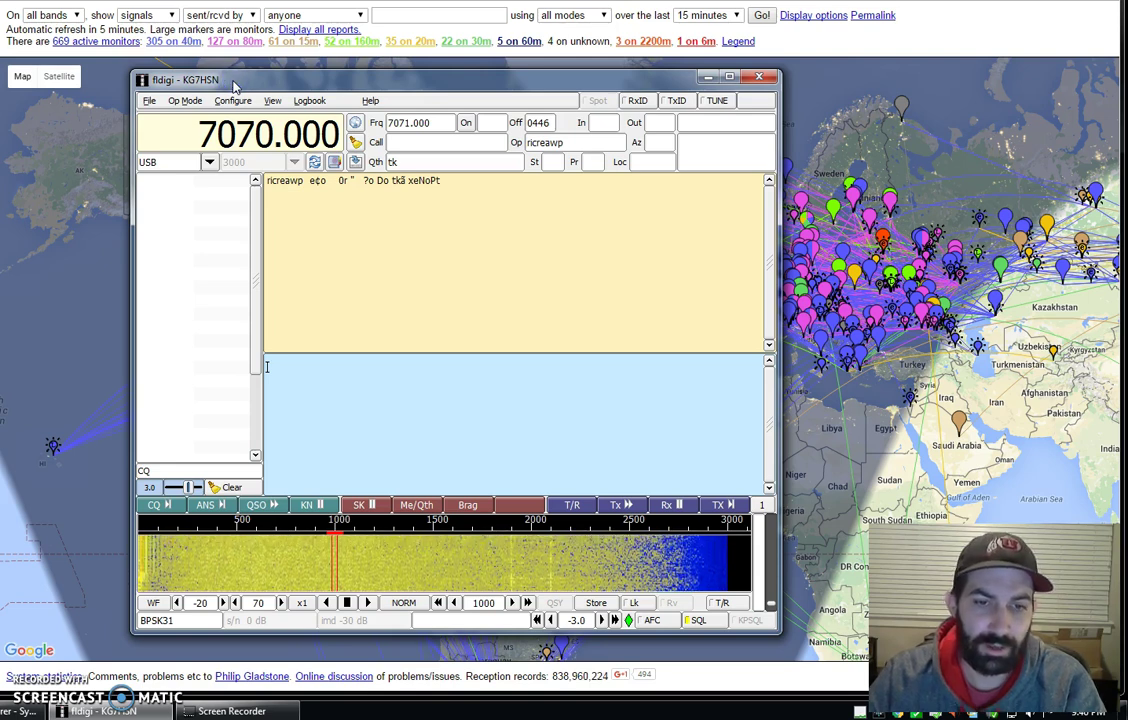
left_click(229, 86)
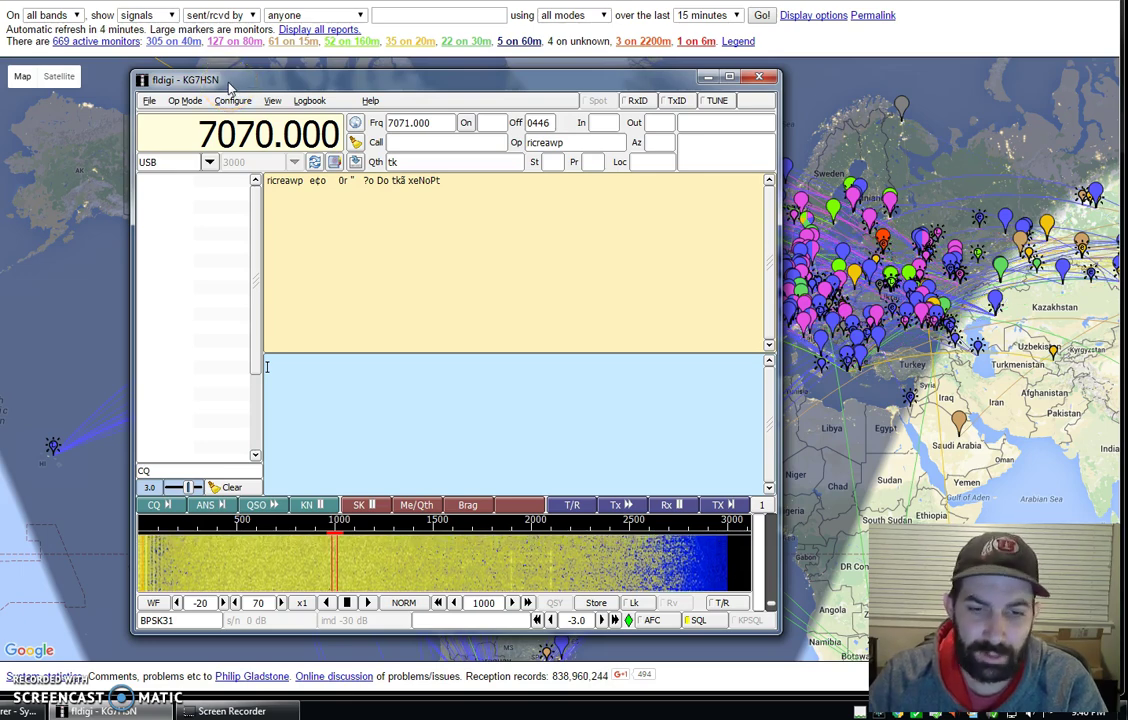
left_click(203, 76)
left_click_drag(269, 84, 302, 80)
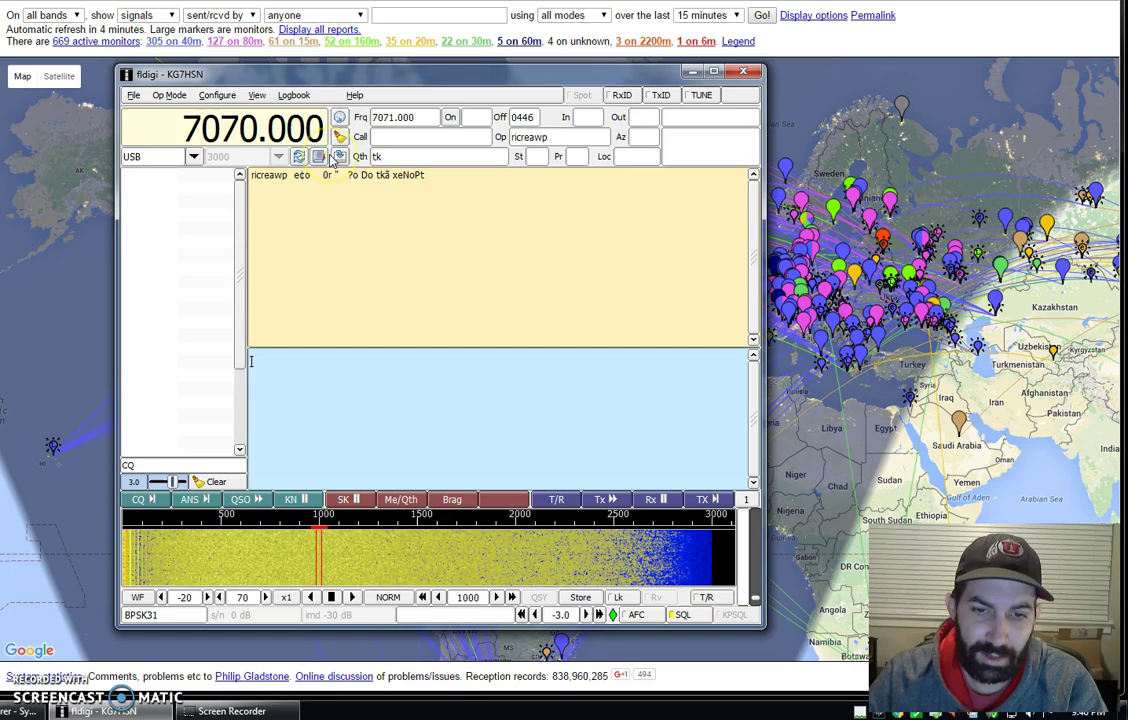
left_click(395, 204)
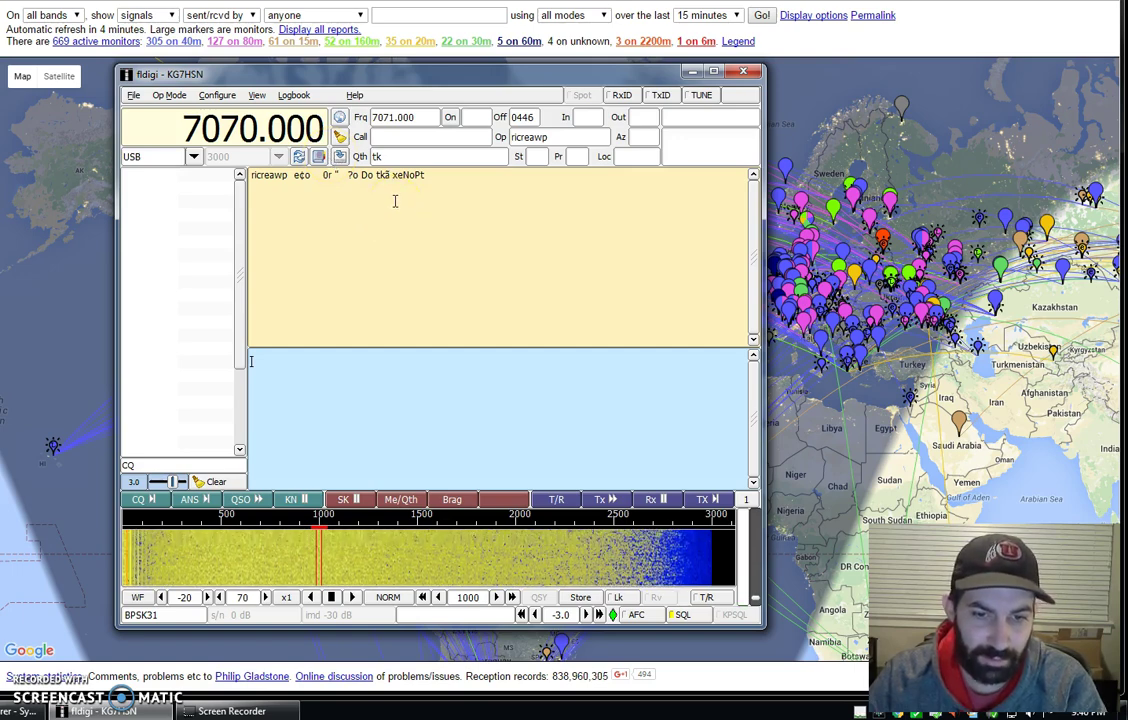
mouse_move(434, 78)
left_mouse_down()
mouse_move(438, 94)
mouse_move(407, 74)
mouse_move(427, 79)
left_mouse_up()
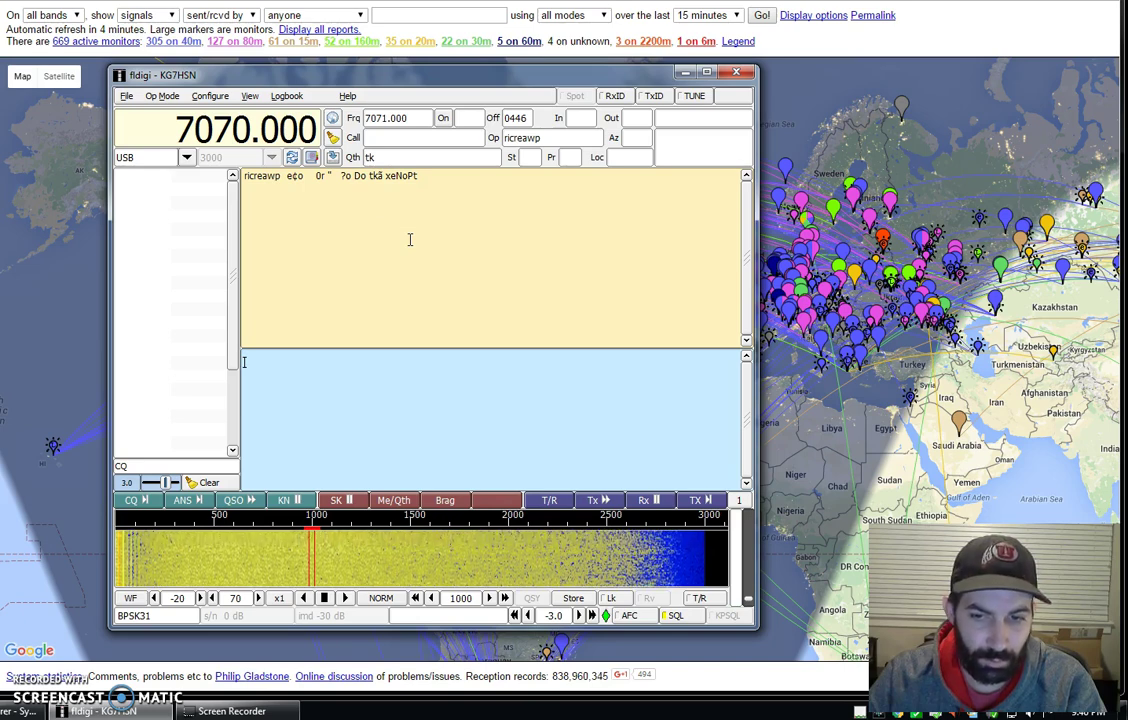
left_click_drag(330, 244, 303, 203)
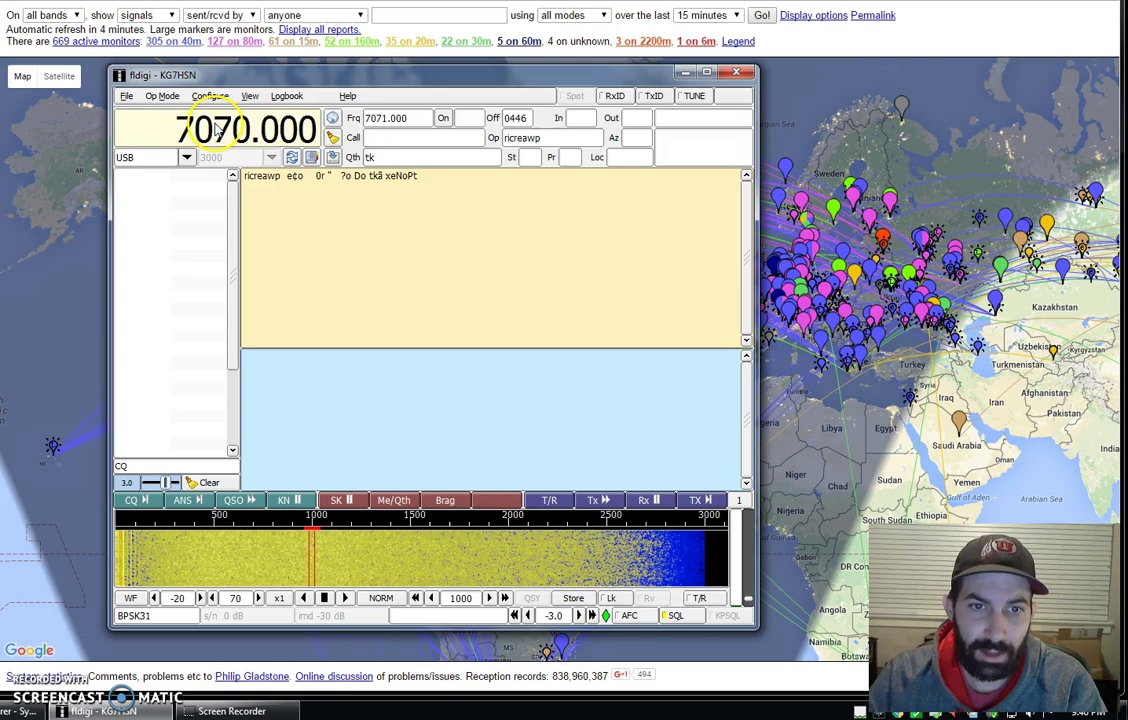
left_click_drag(215, 118, 277, 140)
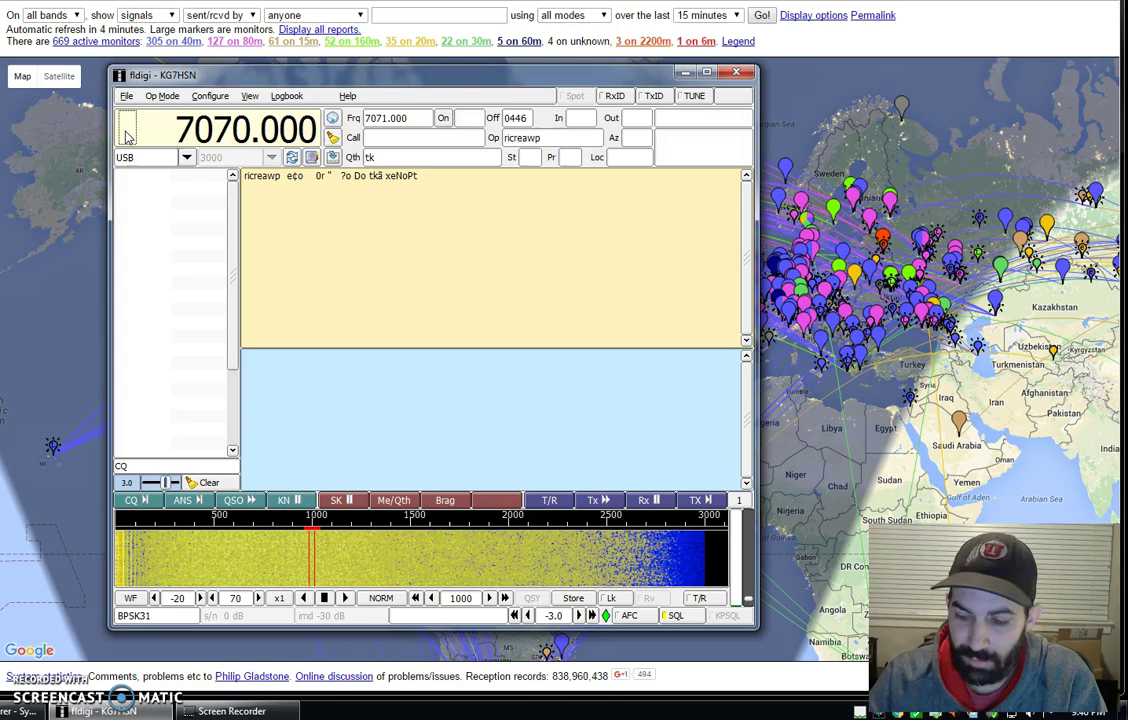
- Enter 14000070 to set the dial to 14070.000 kHz, then enter 7070 to return
type("14000")
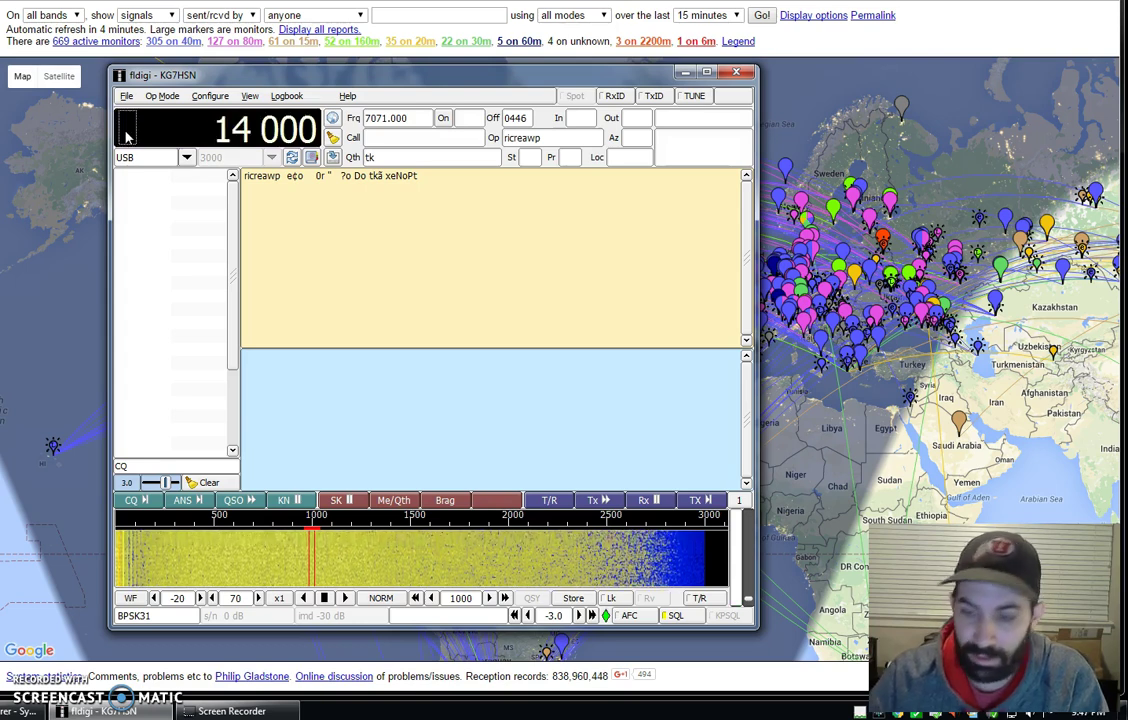
type("070.")
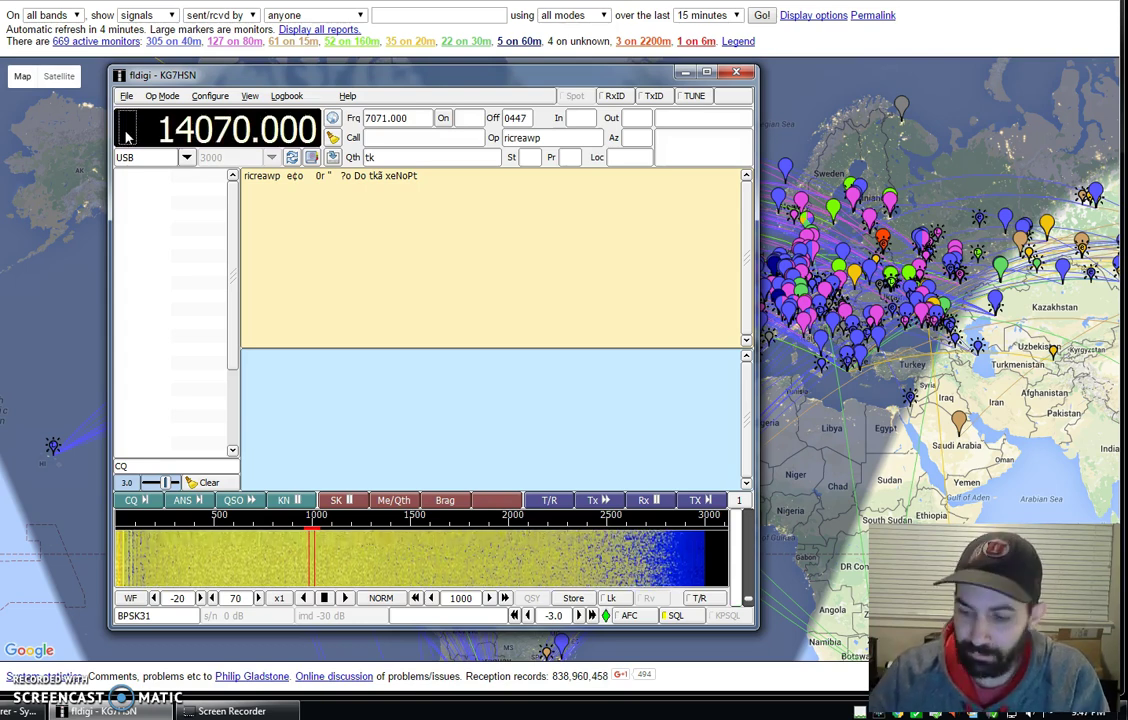
key("Return")
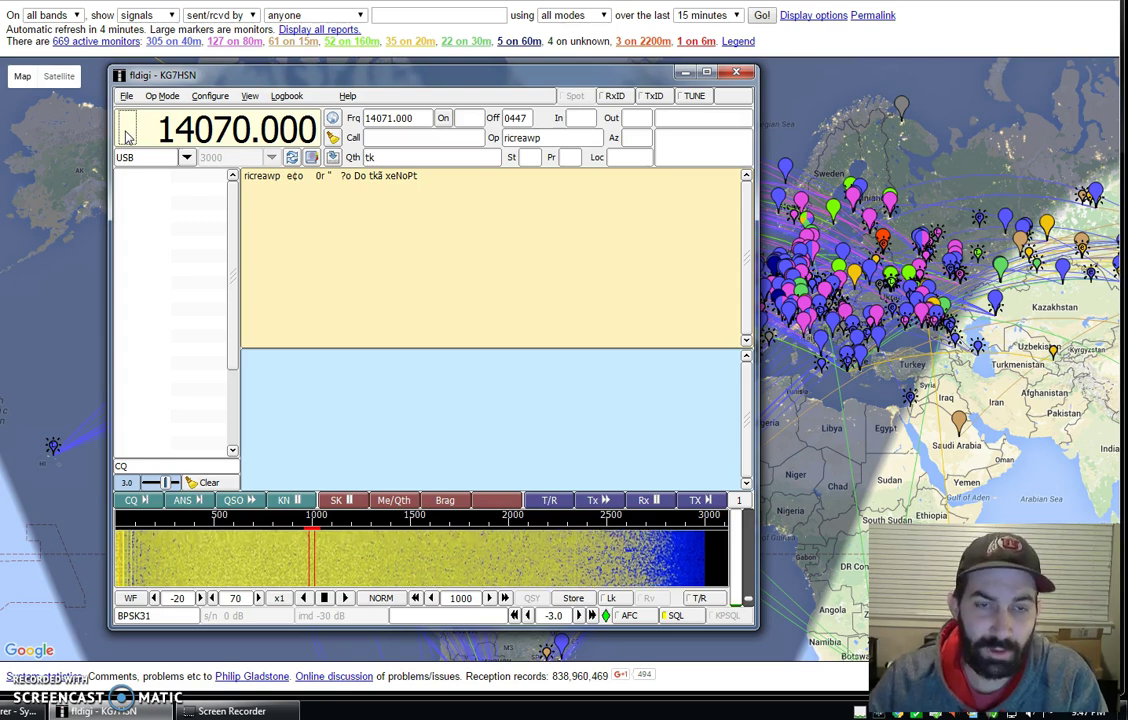
type("7070")
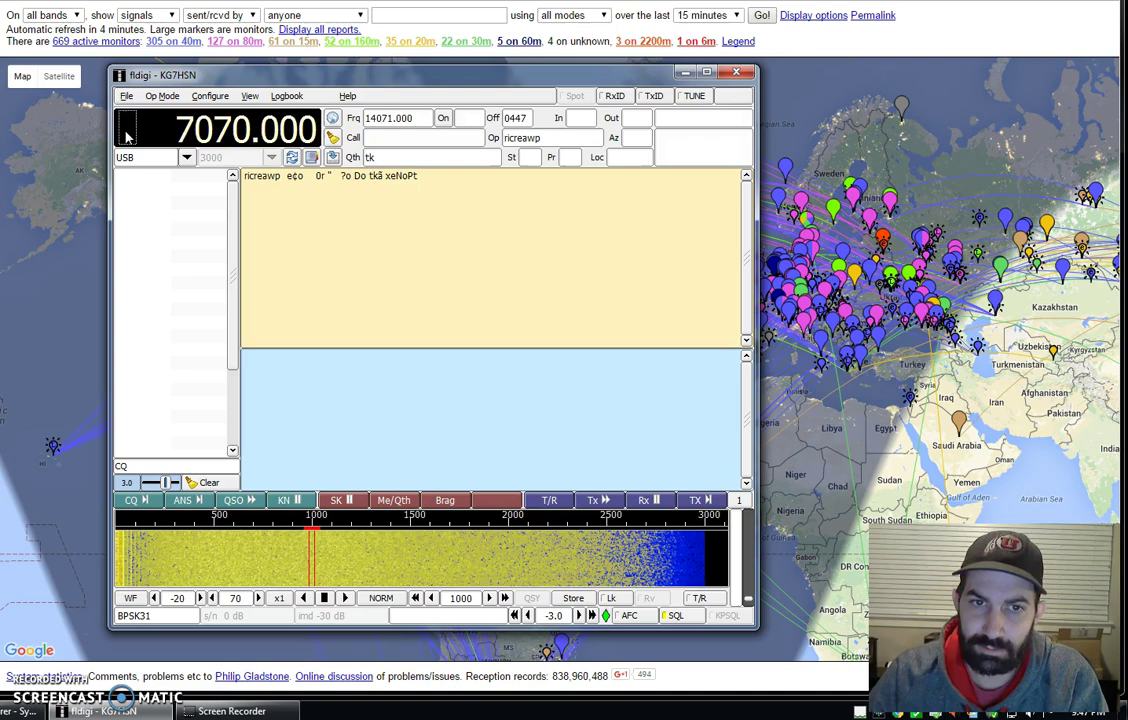
key("Return")
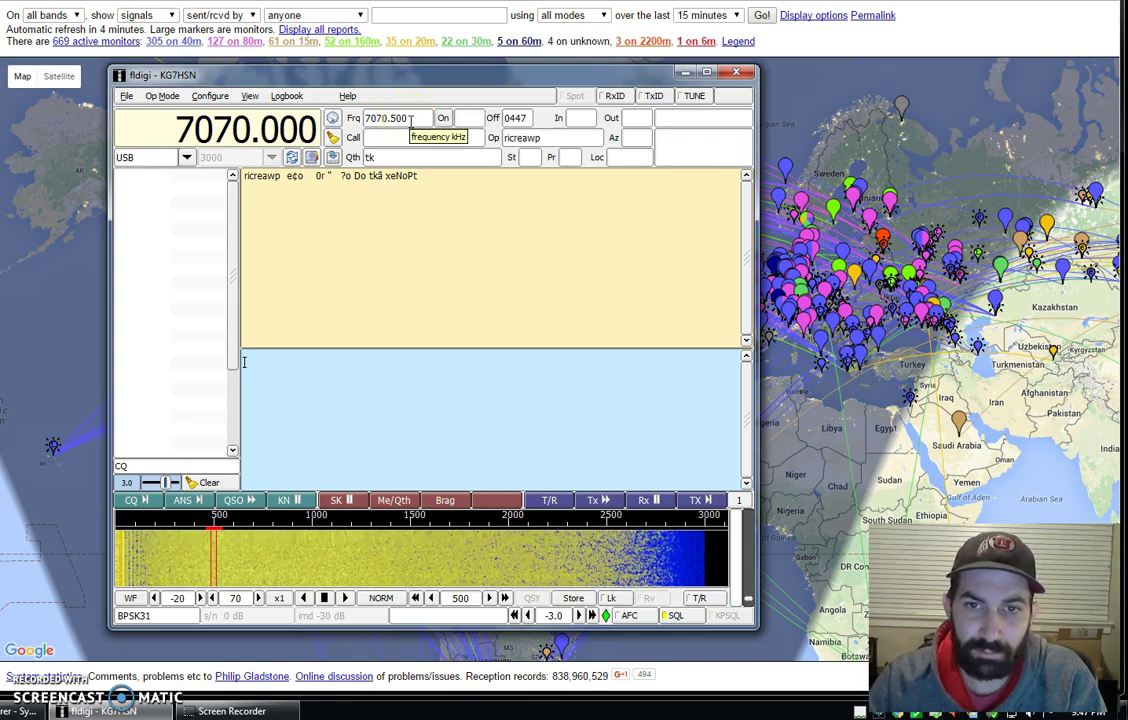
- Tune to the 7071.72 browser entry, then to the 7070.04 entry for a 27 Hz offset
left_click(402, 119)
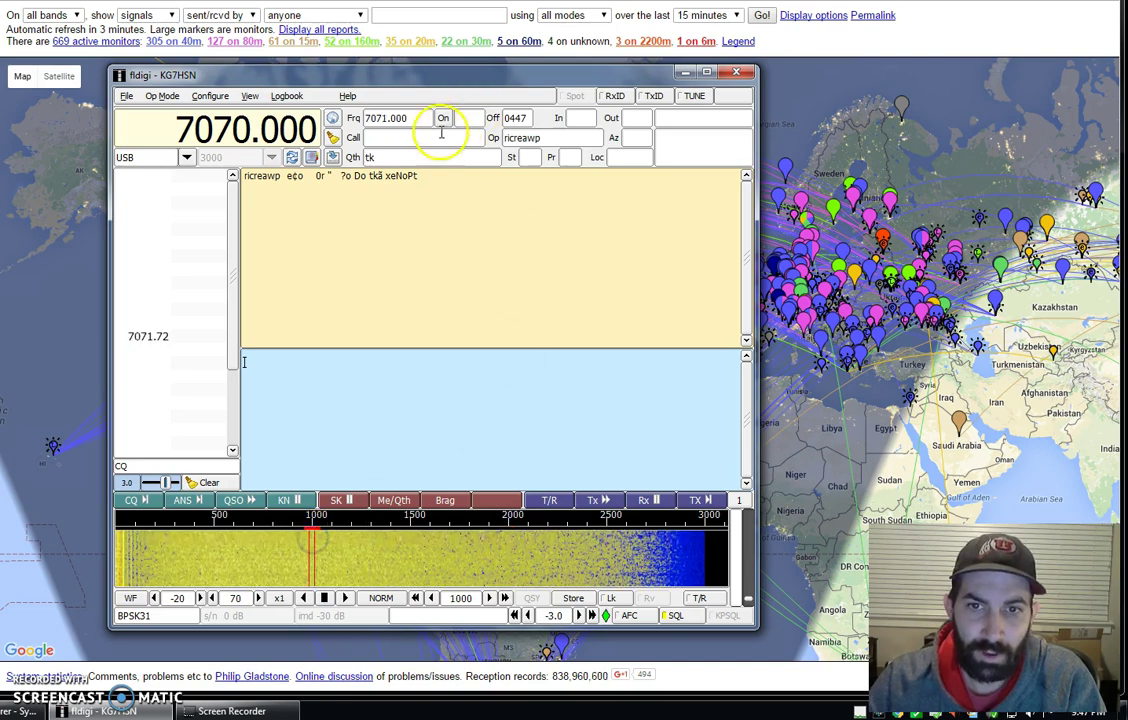
left_click(160, 336)
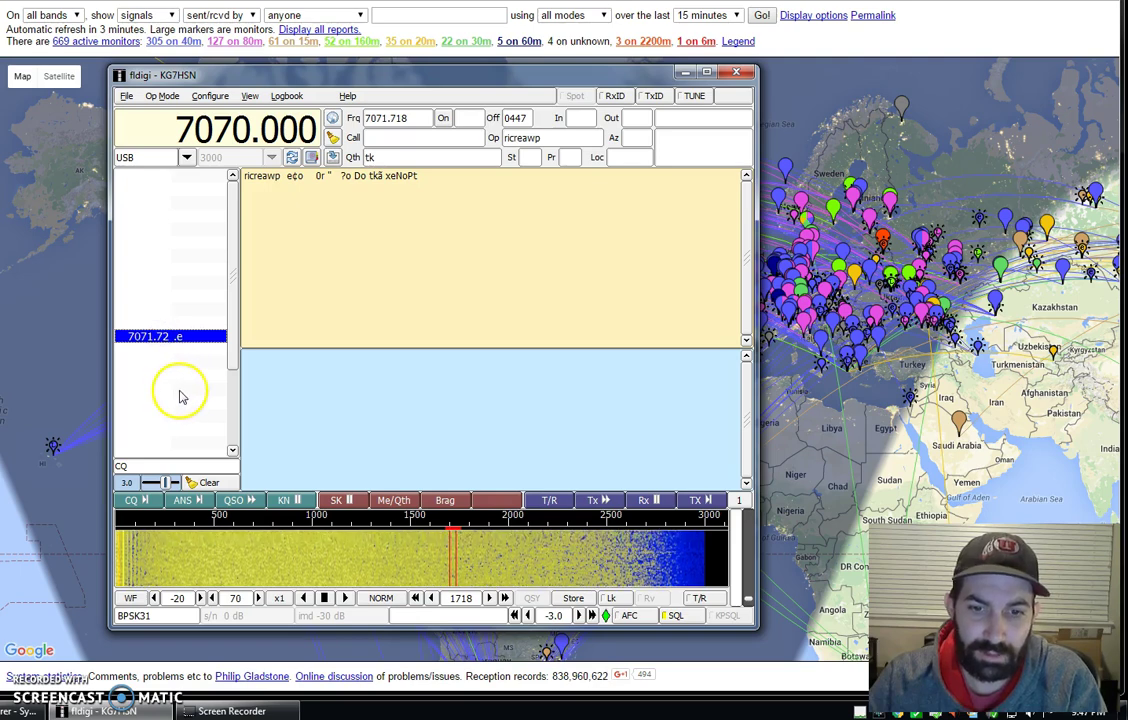
left_click_drag(230, 318, 239, 431)
left_click(170, 451)
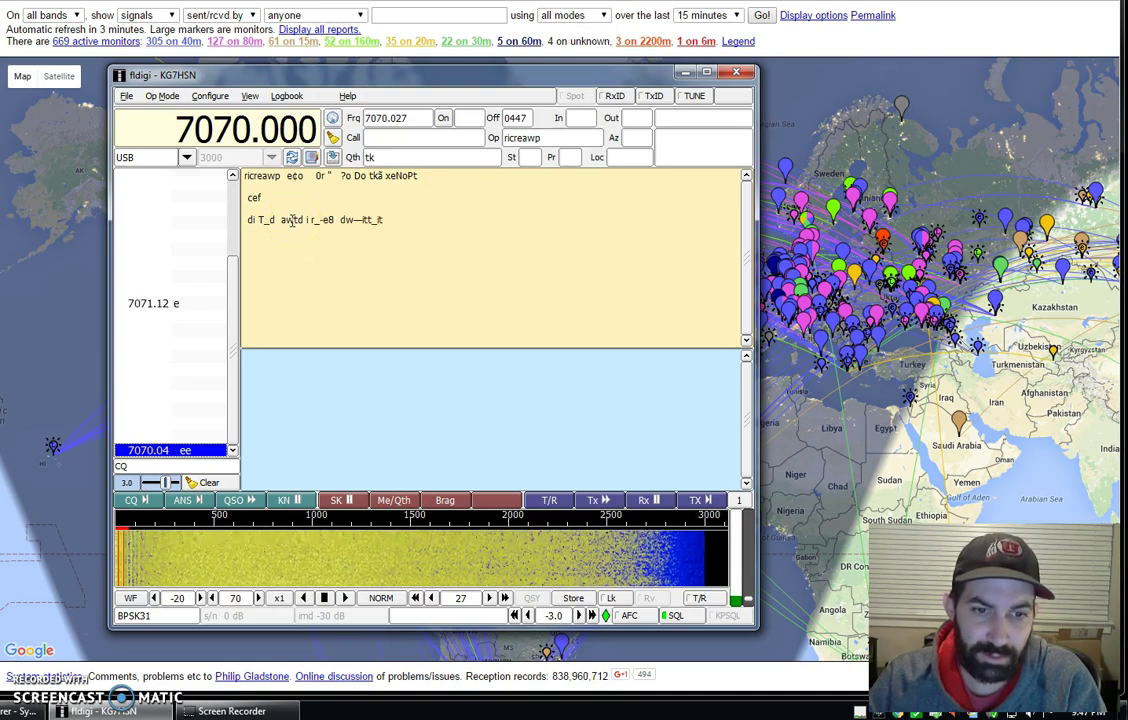
- Send the decoded word 'awtd' into the Qth log field from its right-click menu
right_click(294, 220)
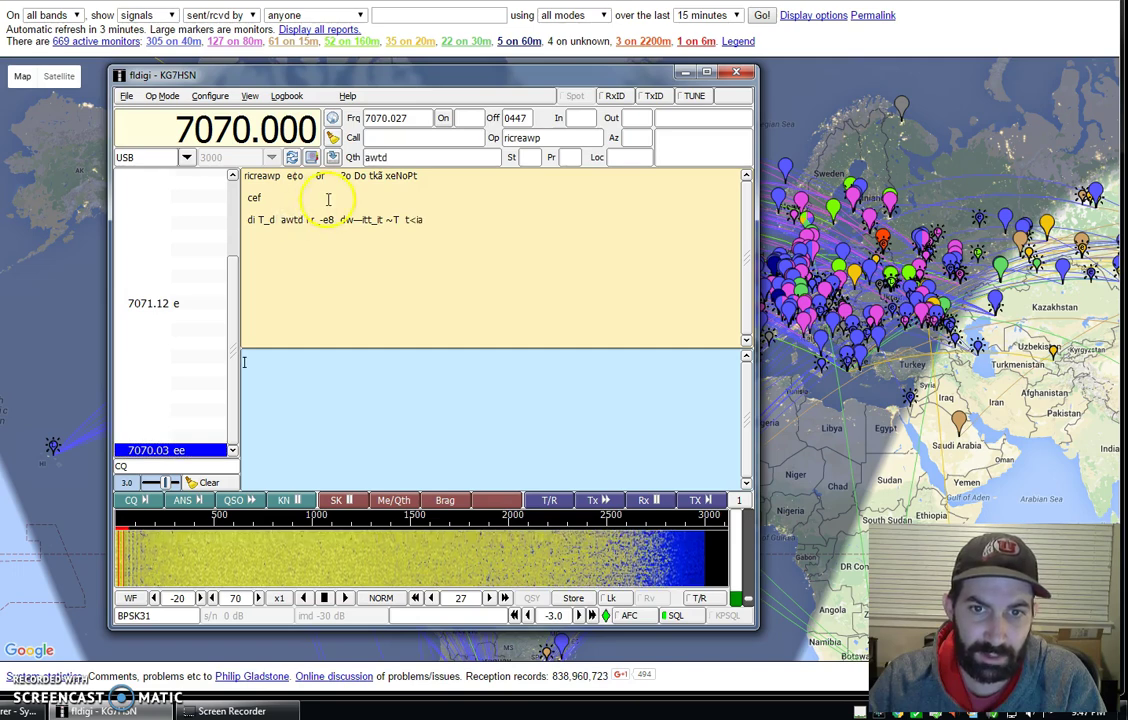
left_click(302, 219)
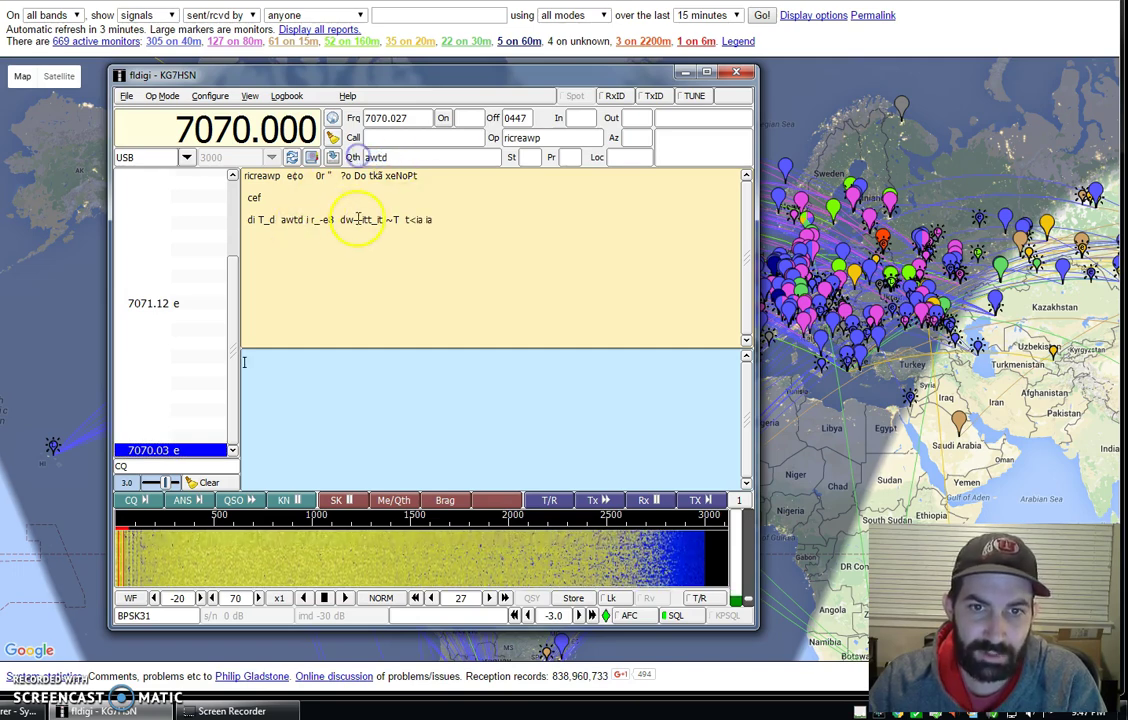
left_click(405, 156)
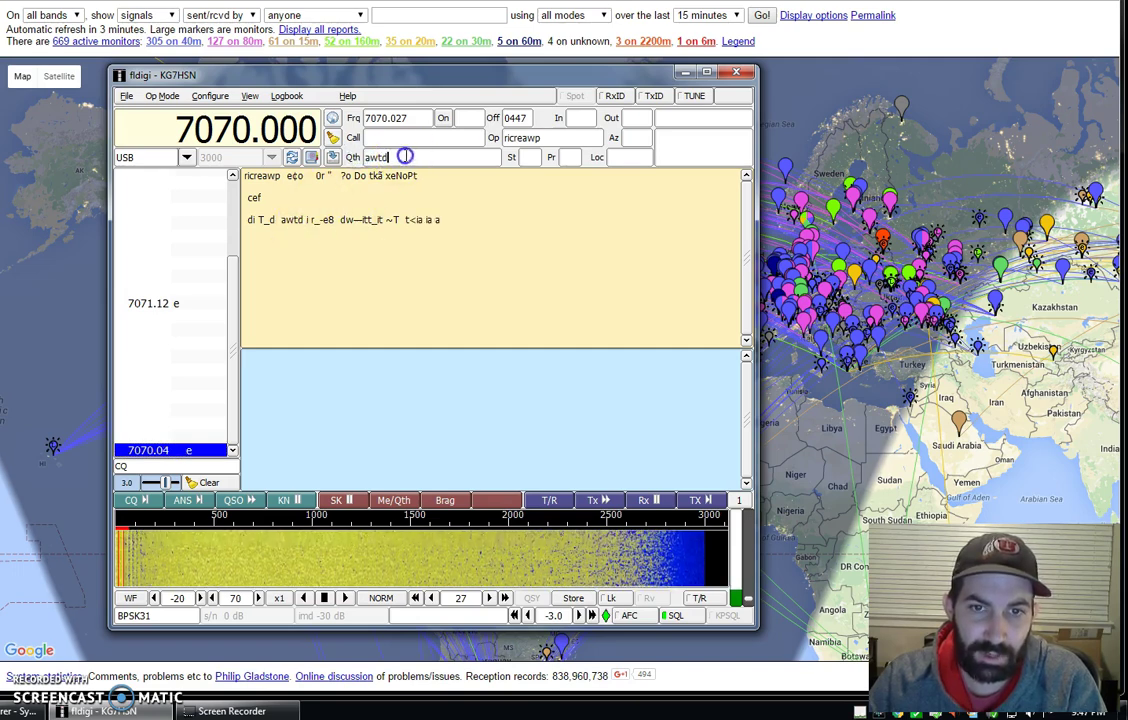
left_click(288, 219)
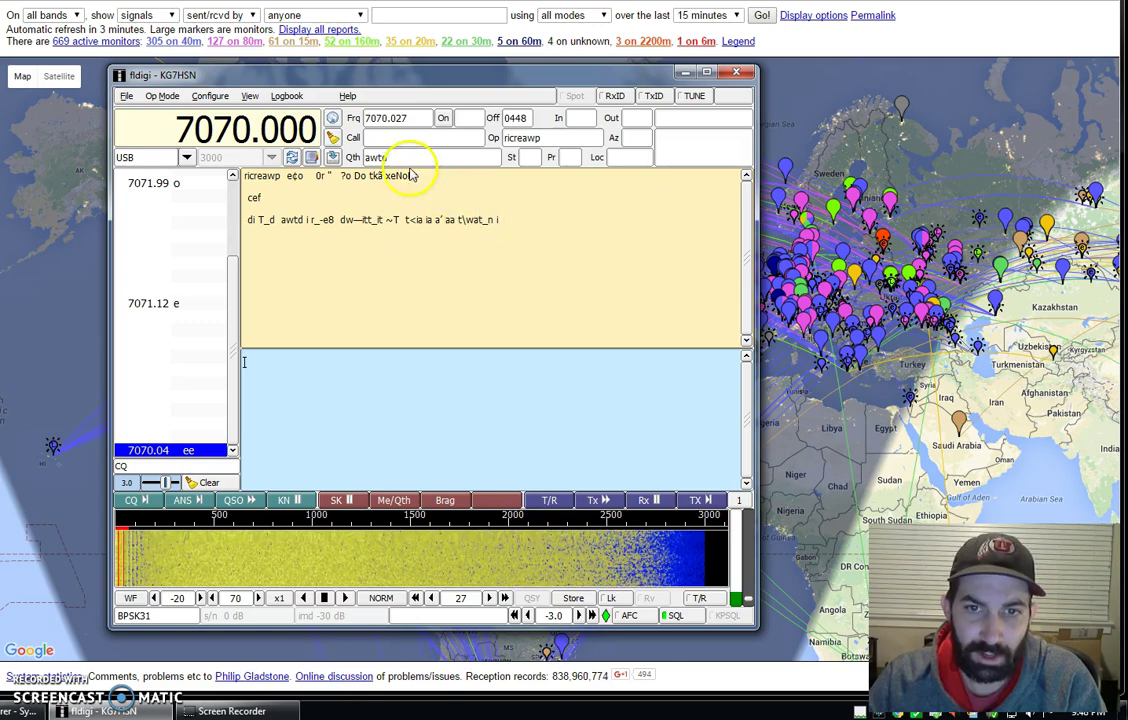
- Delete the text from the Op field and remove 'awtd' from the Qth field
left_click(390, 137)
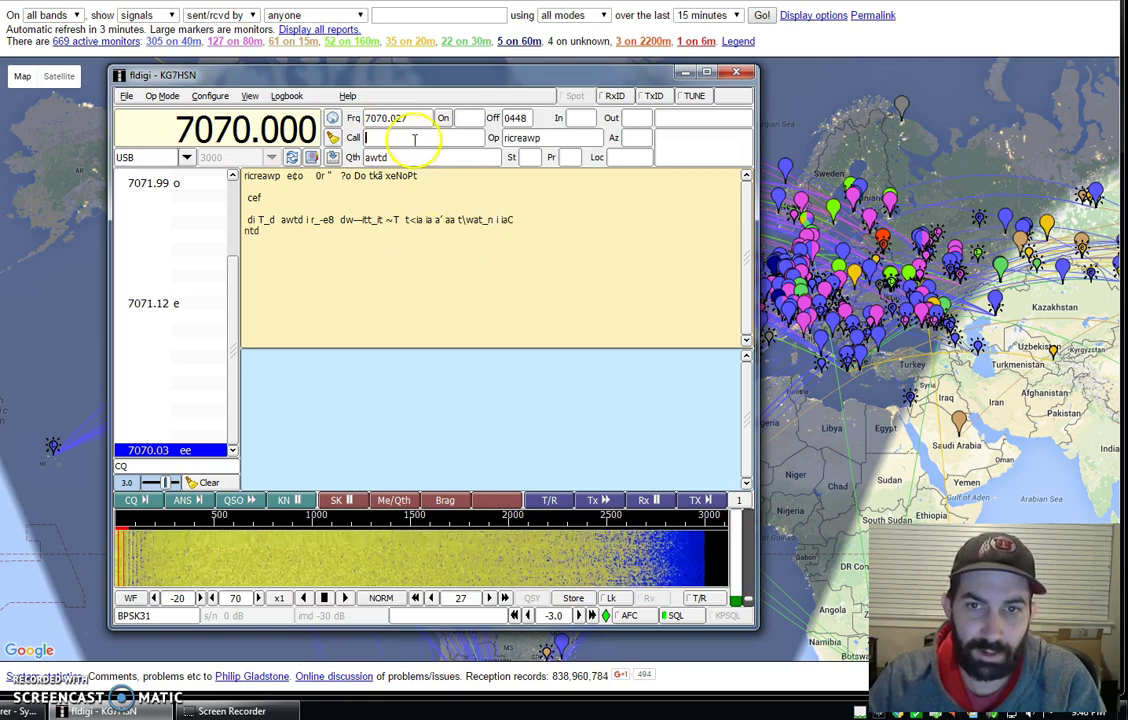
double_click(512, 138)
key("BackSpace")
double_click(352, 160)
key("BackSpace")
- Select BPSK31 from the operating mode list
left_click(170, 97)
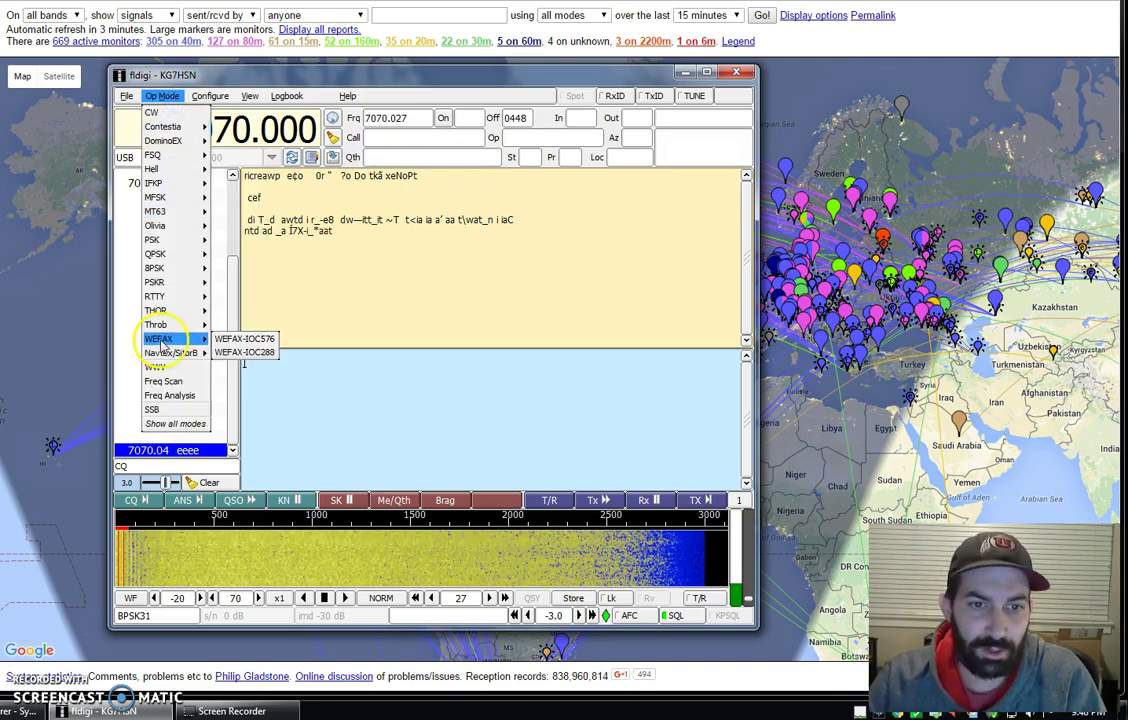
mouse_move(174, 256)
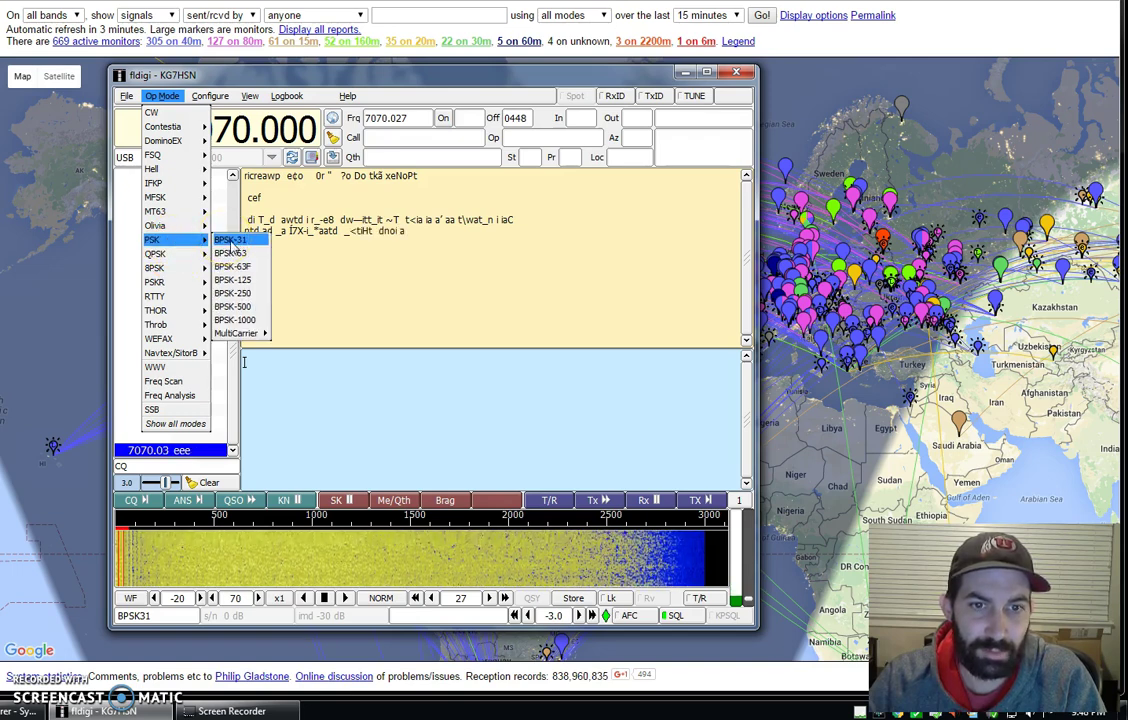
left_click(230, 240)
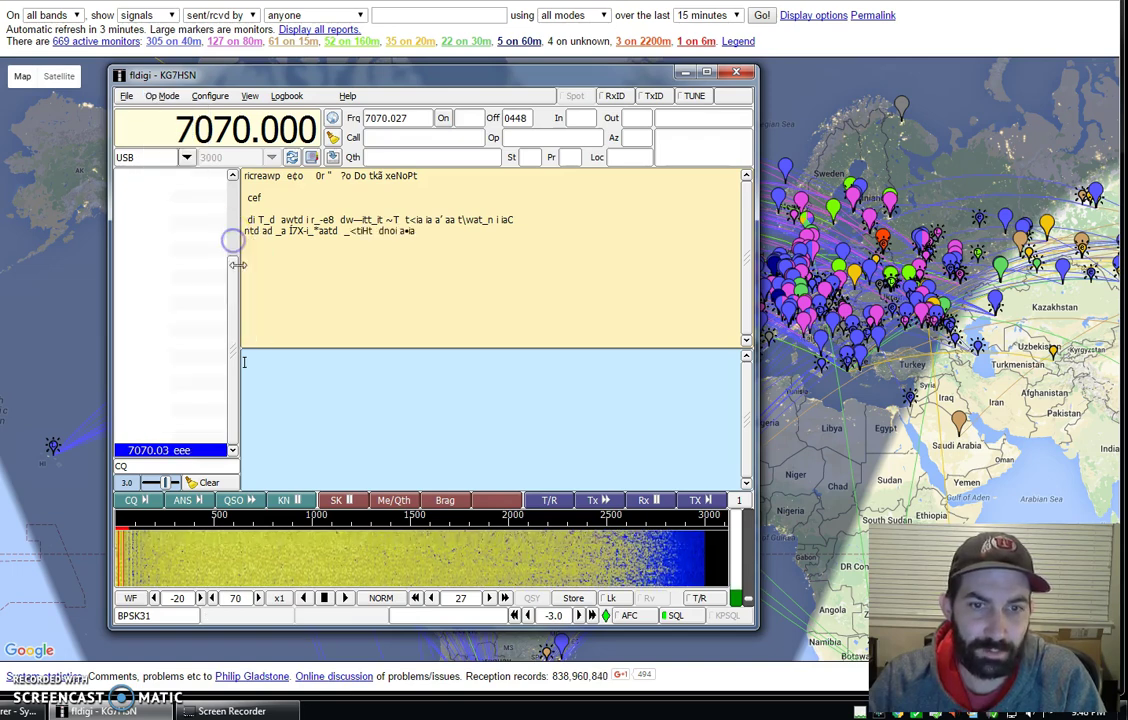
- Switch to BPSK-63 and tune a waterfall signal, then return to BPSK-31 and retune
left_click(160, 615)
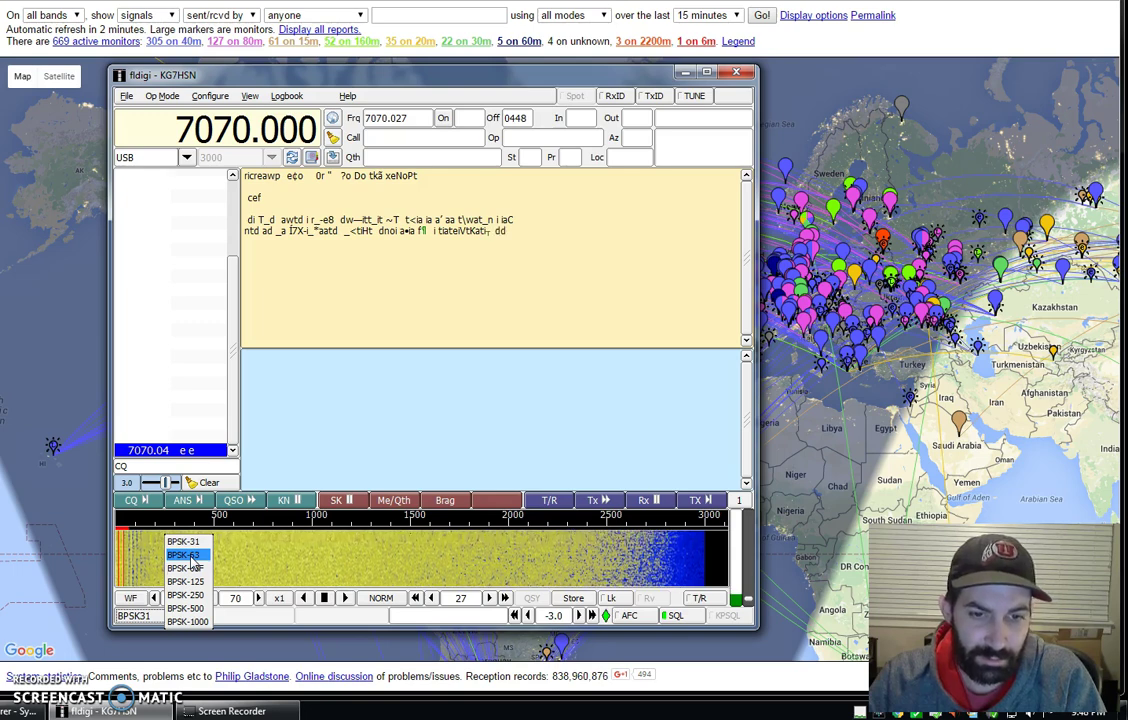
left_click(190, 557)
left_click(220, 566)
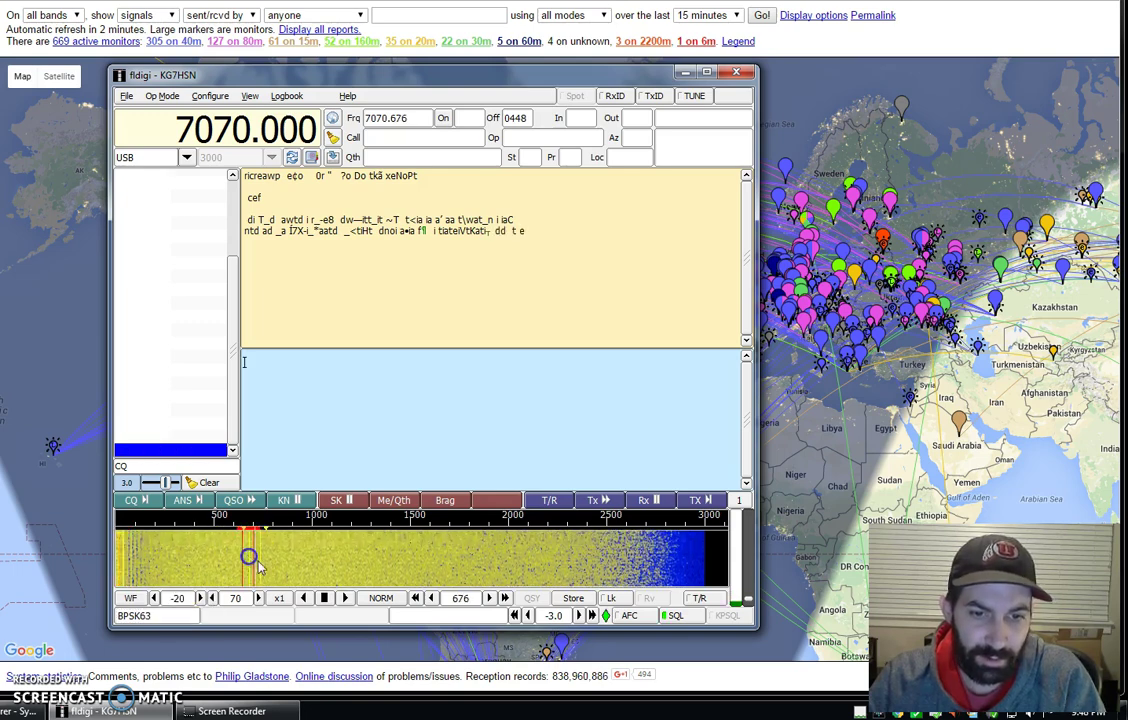
left_click(170, 616)
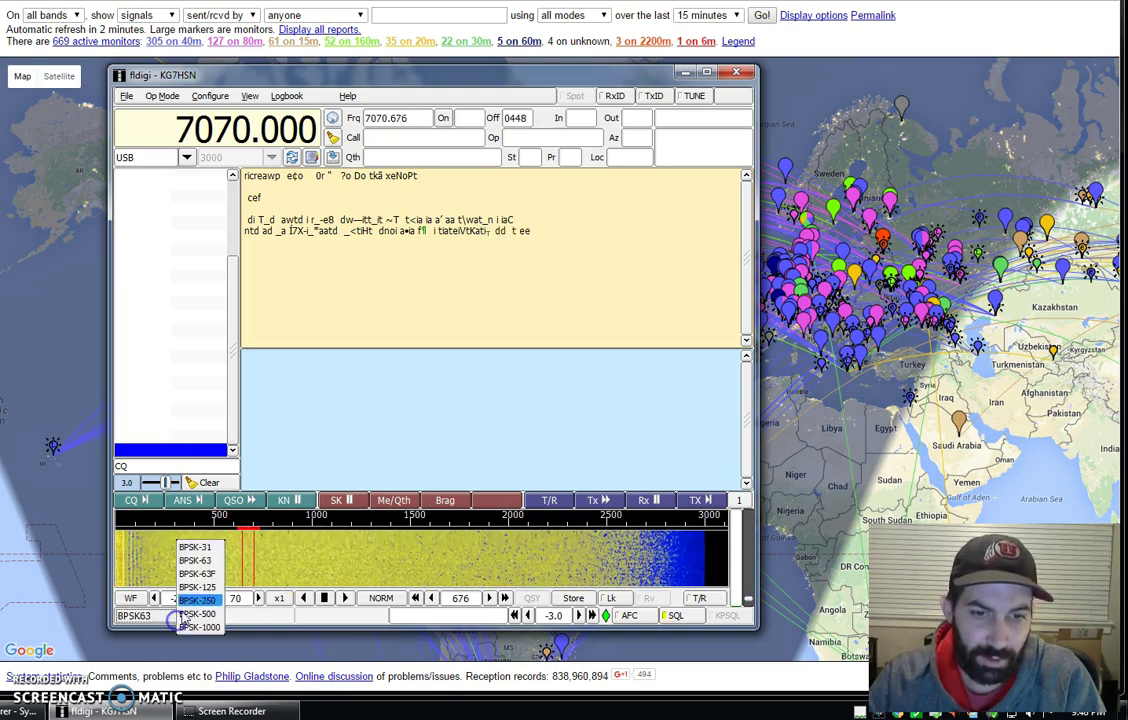
left_click(207, 550)
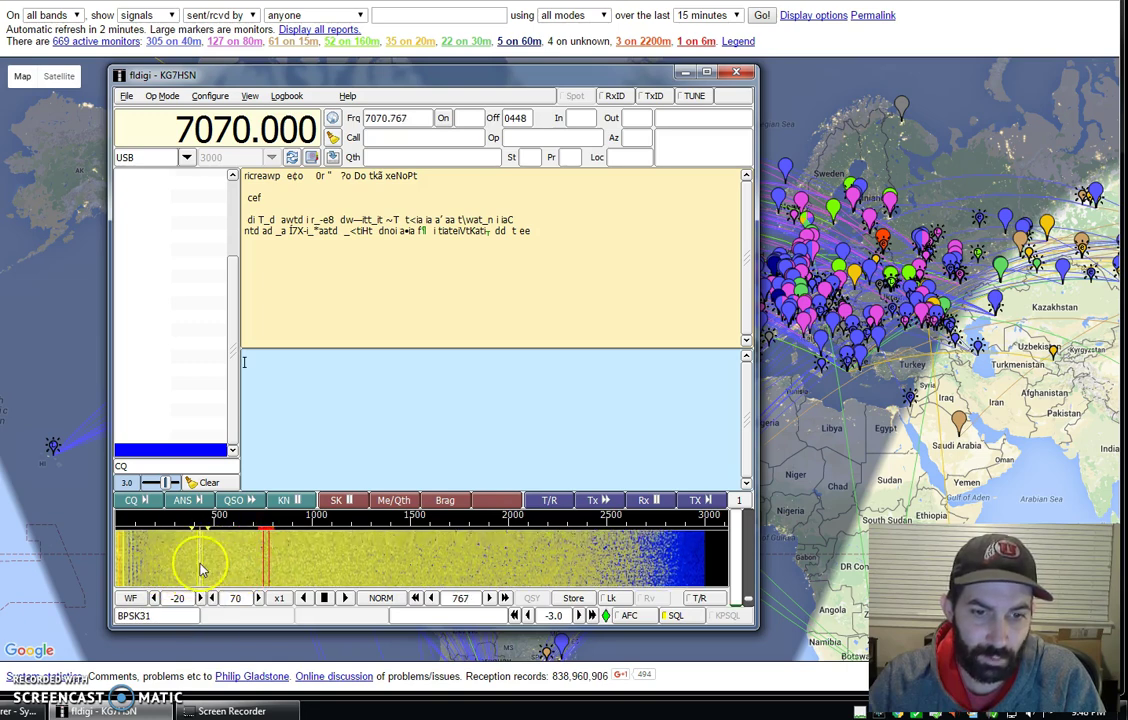
left_click(217, 568)
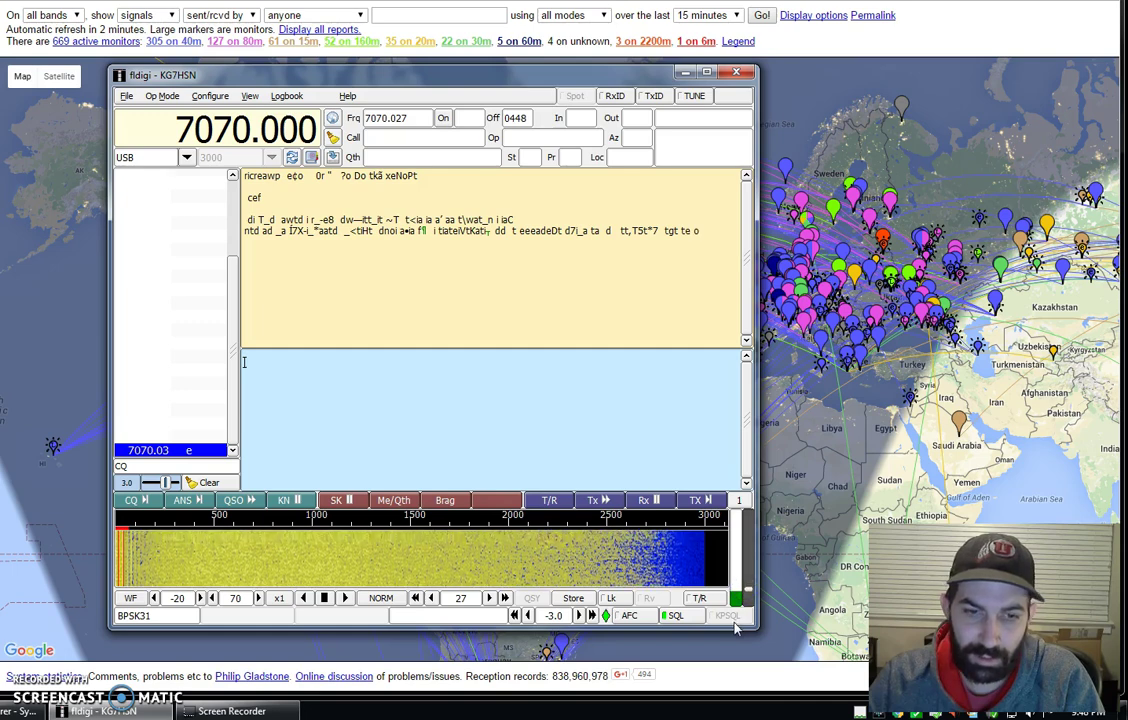
- Clear the old decoded text from the yellow receive pane using its context menu
right_click(424, 283)
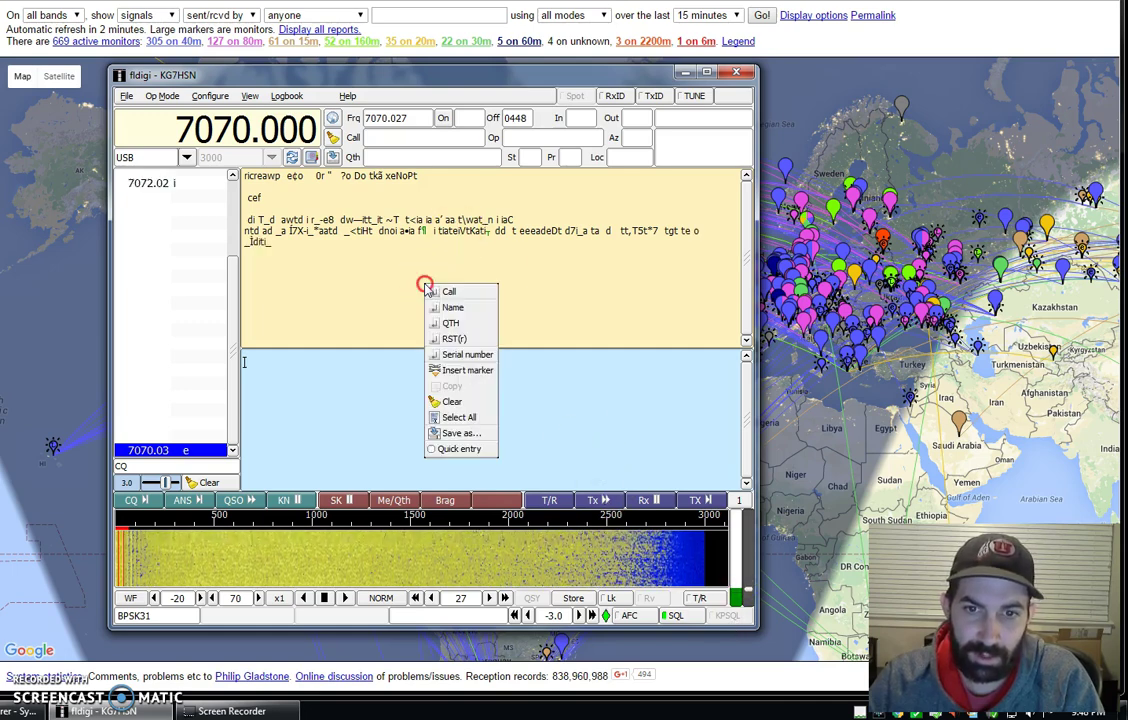
left_click(465, 409)
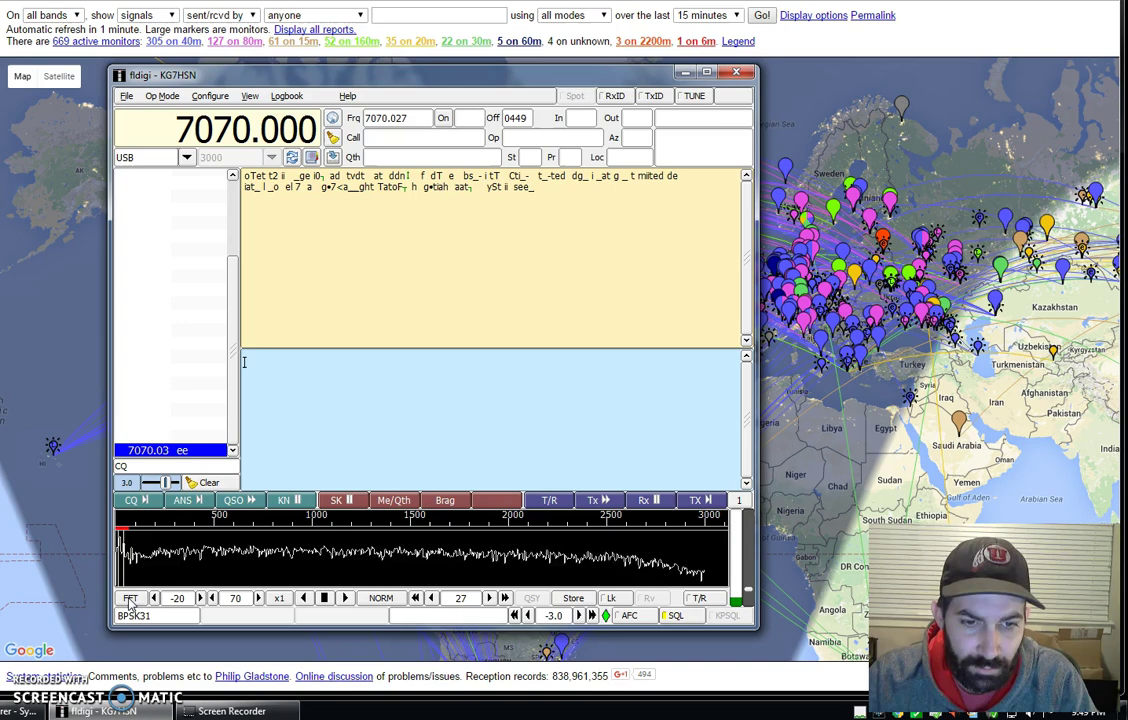
- Toggle the WF/FFT display and fine-tune the audio offset to 1500 Hz, giving 7071.500
left_click(130, 598)
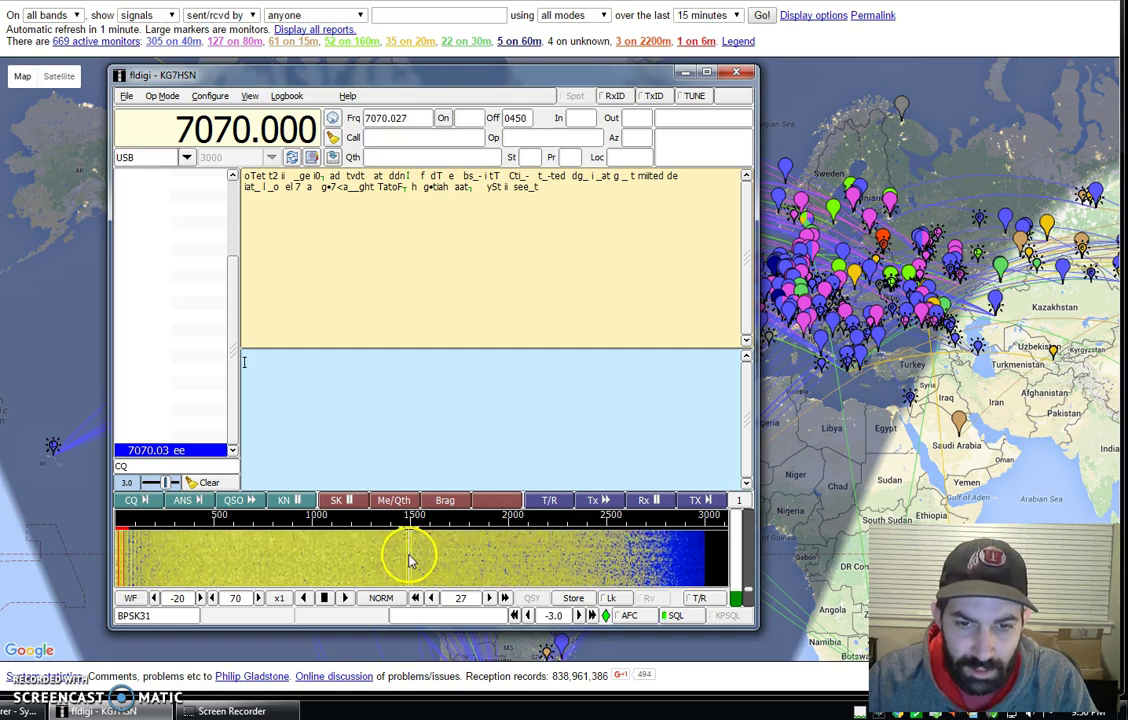
left_click(410, 556)
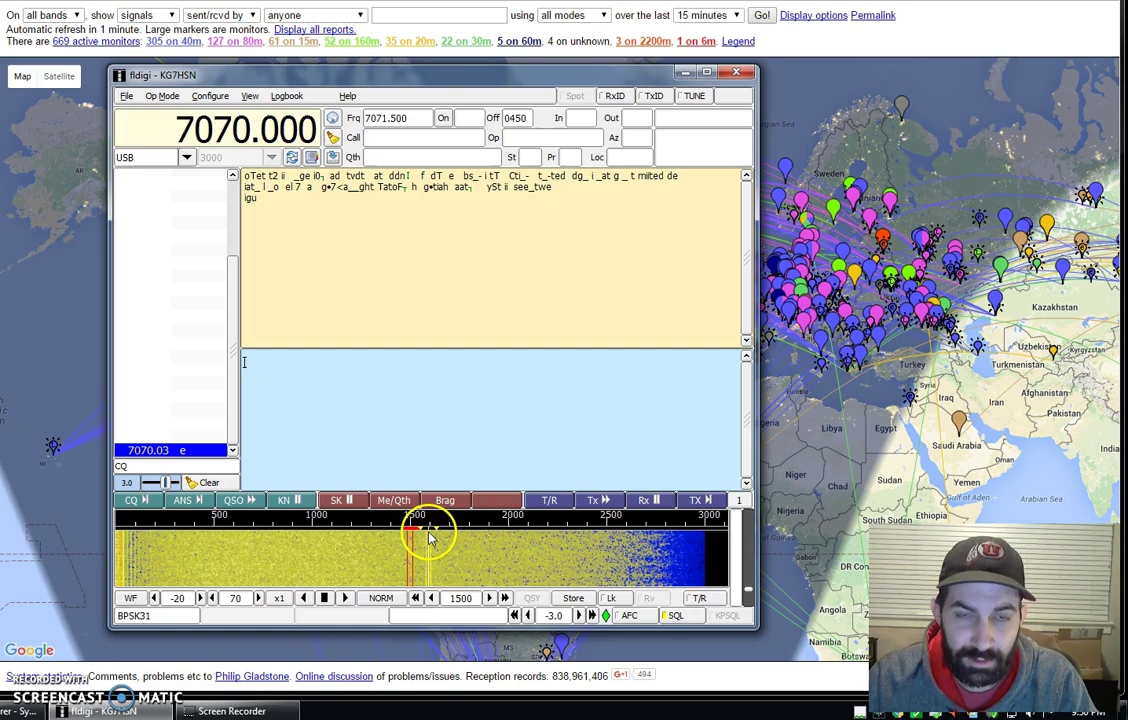
left_click(490, 599)
left_click(490, 598)
left_click(490, 598)
left_click(490, 598)
left_click(432, 598)
left_click(432, 598)
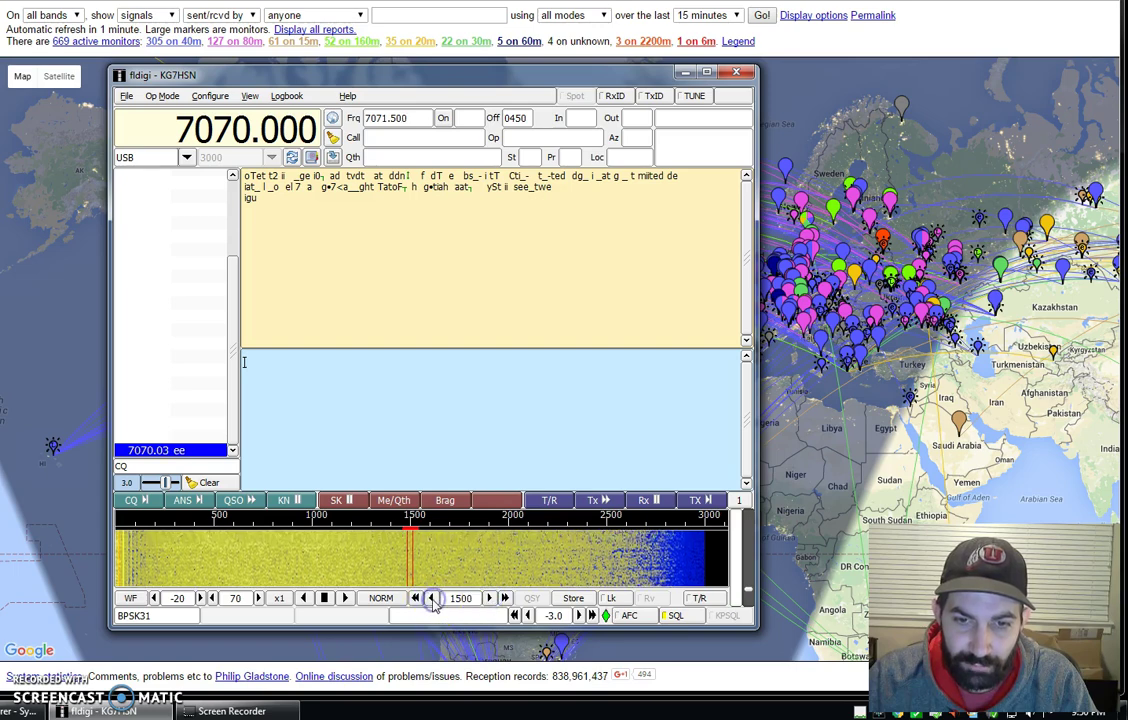
left_click(517, 600)
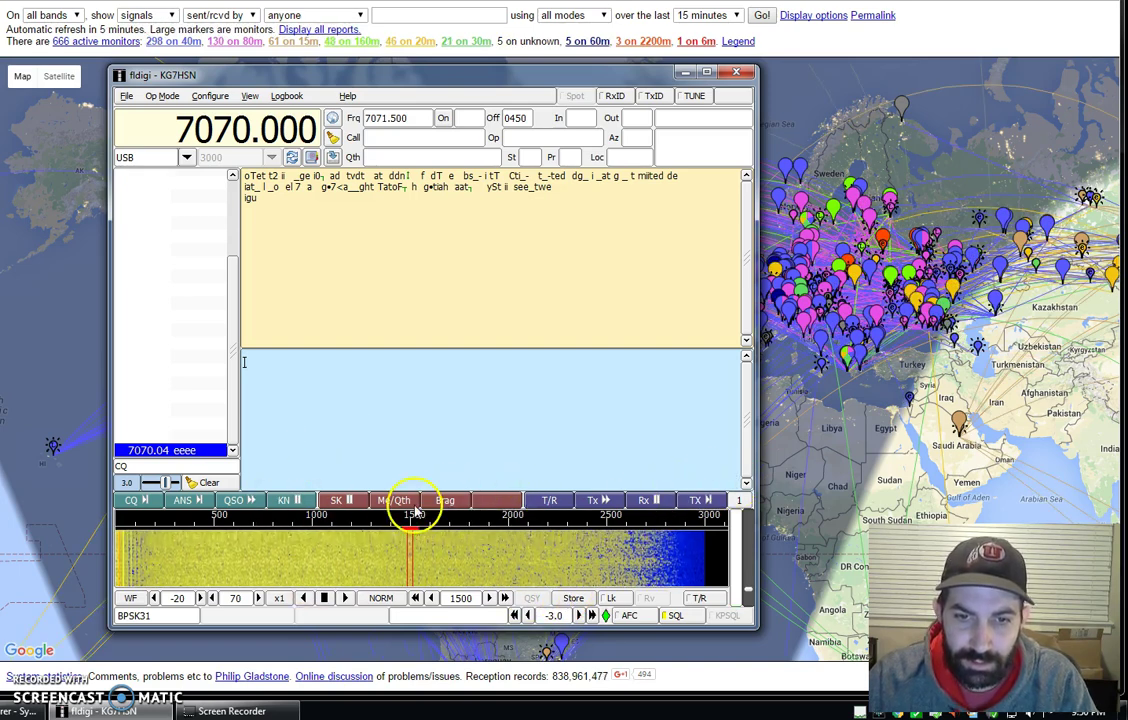
right_click(143, 500)
left_click_drag(205, 45, 823, 327)
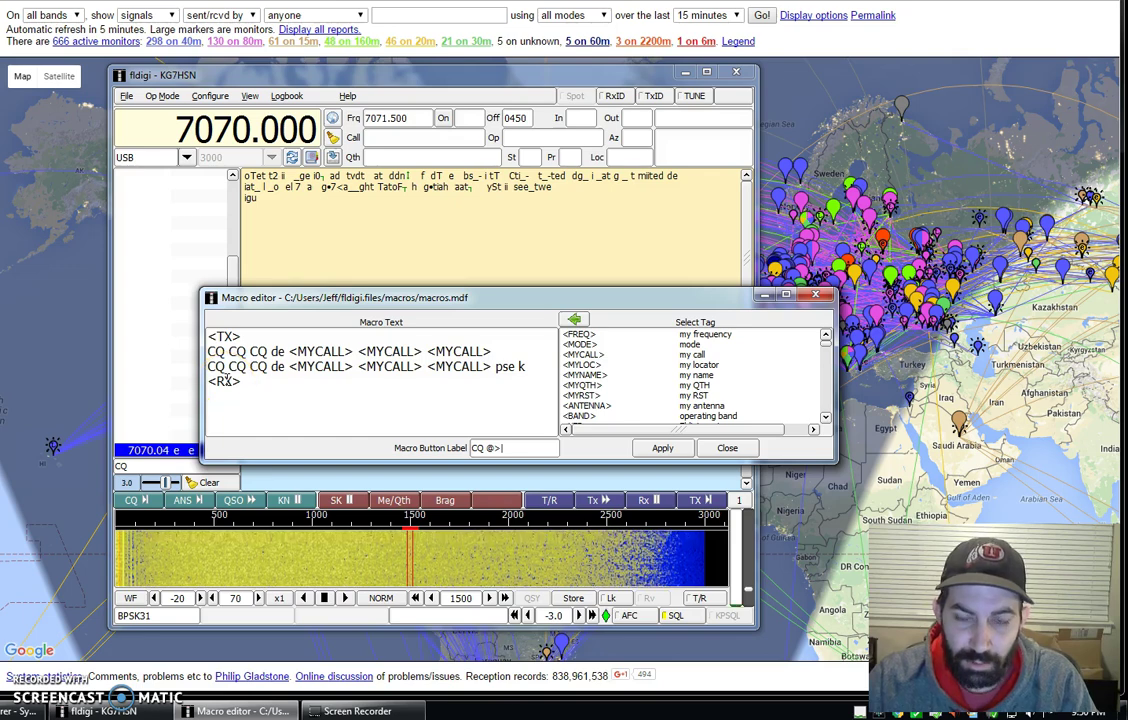
left_click(718, 450)
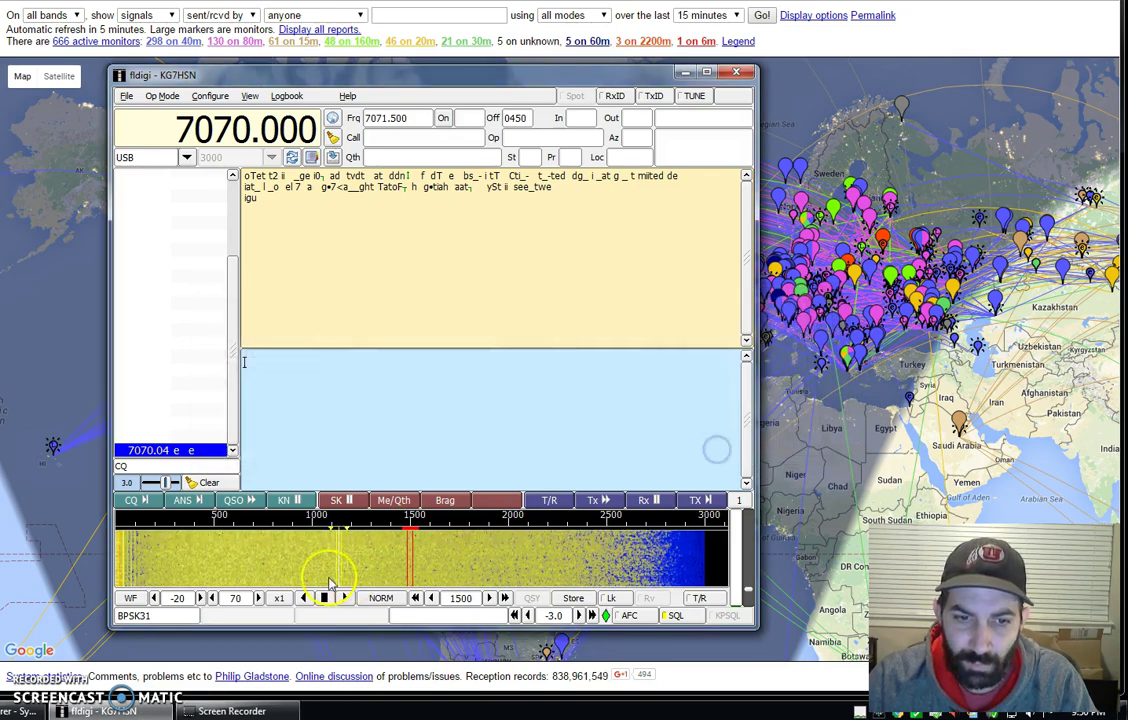
right_click(181, 499)
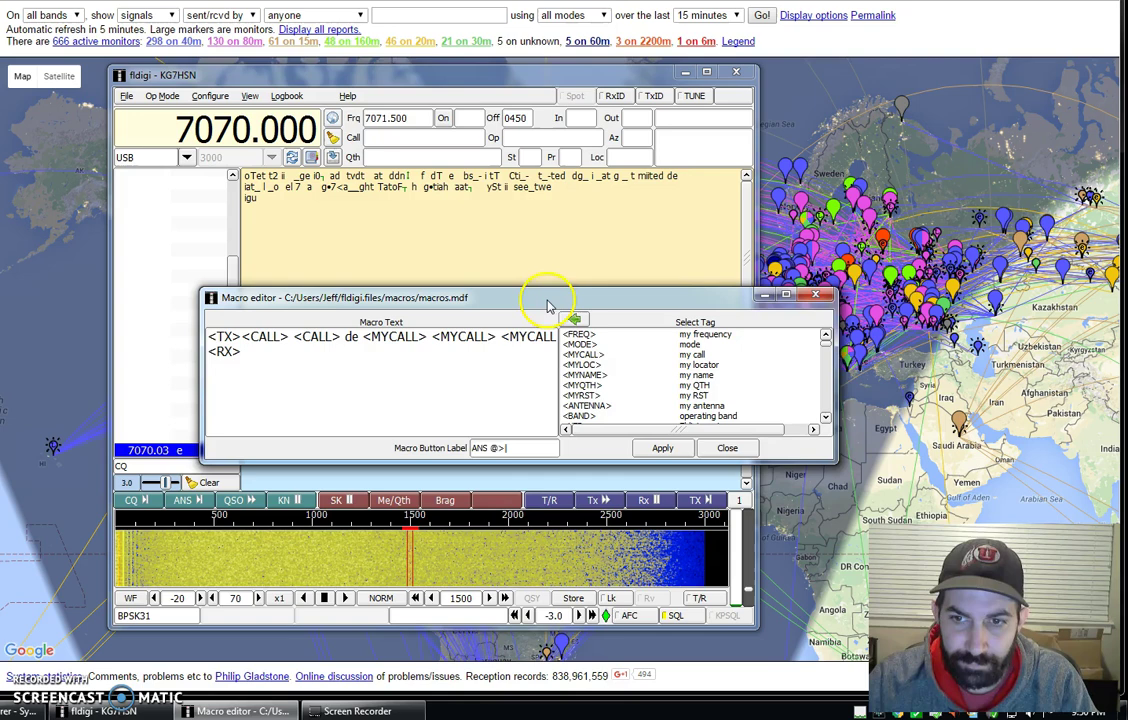
left_click_drag(549, 297, 524, 302)
left_click(700, 450)
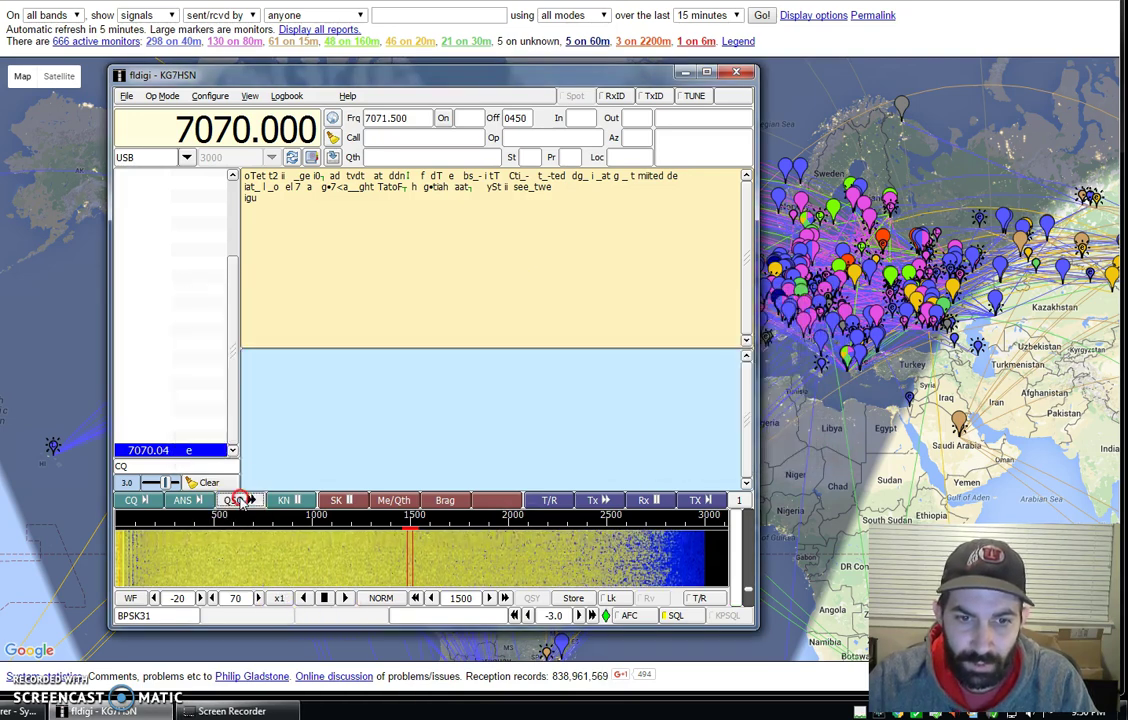
right_click(235, 499)
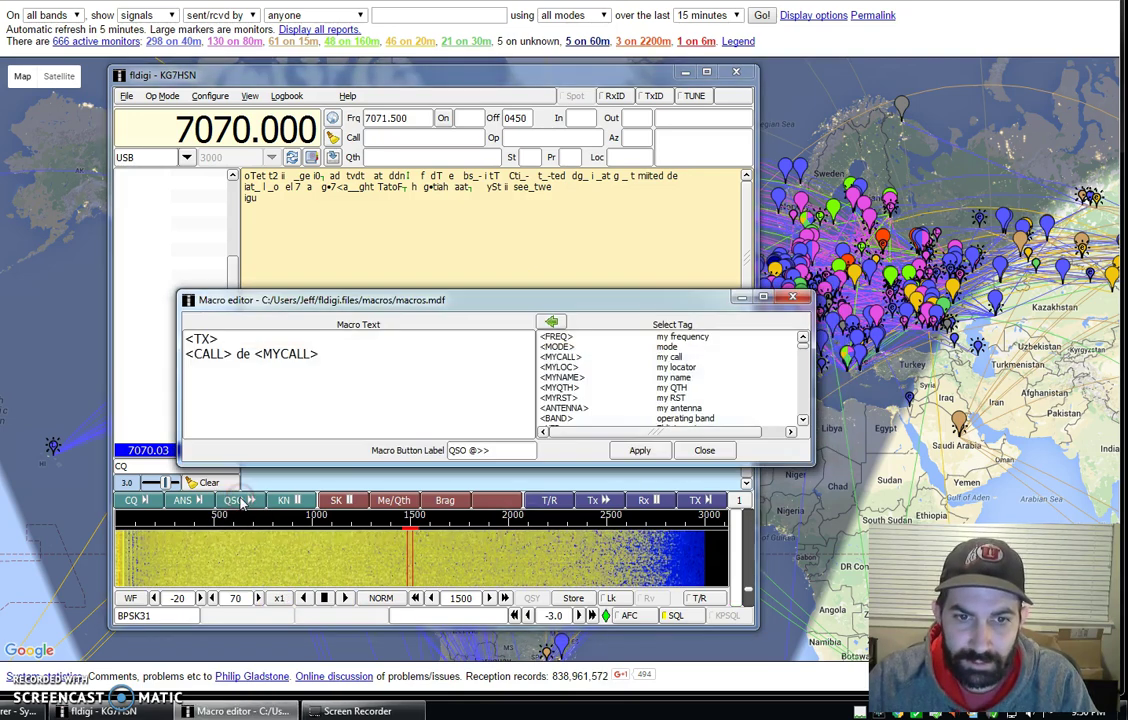
left_click(705, 451)
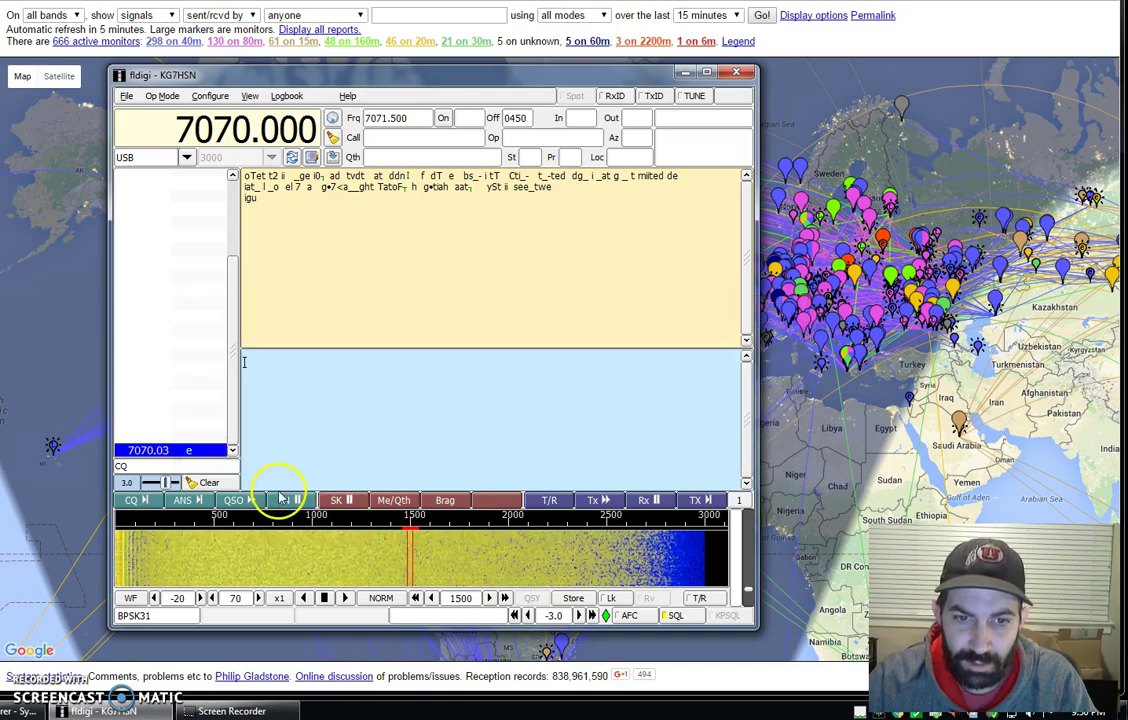
right_click(284, 499)
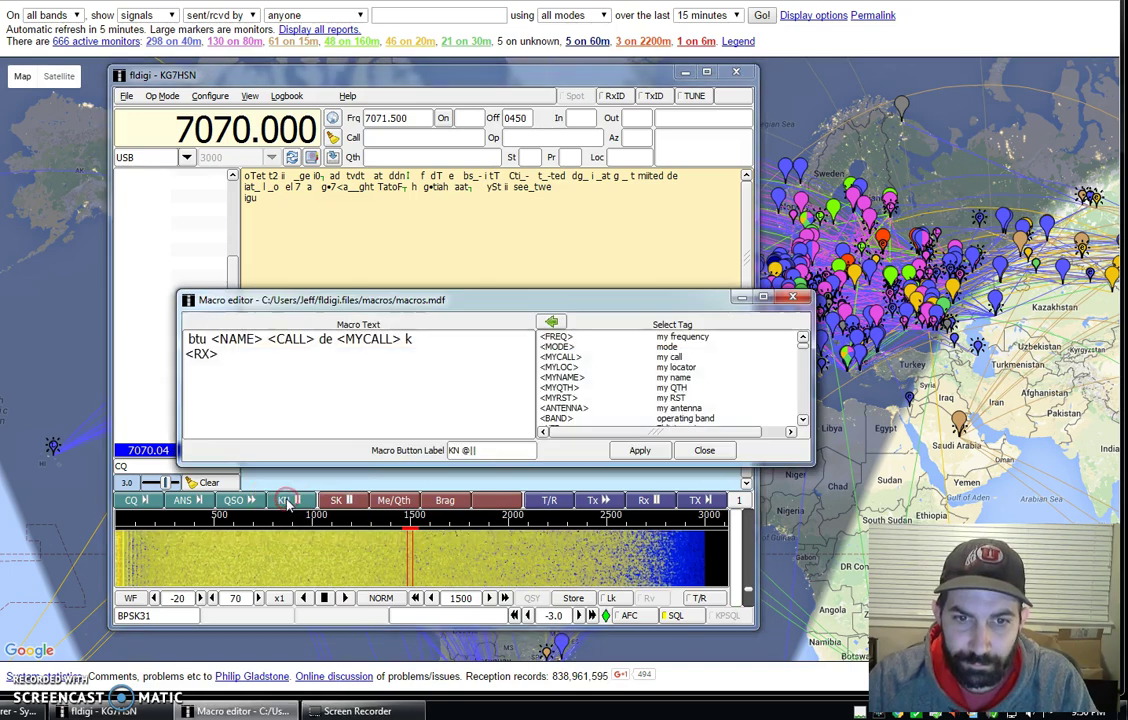
left_click(721, 450)
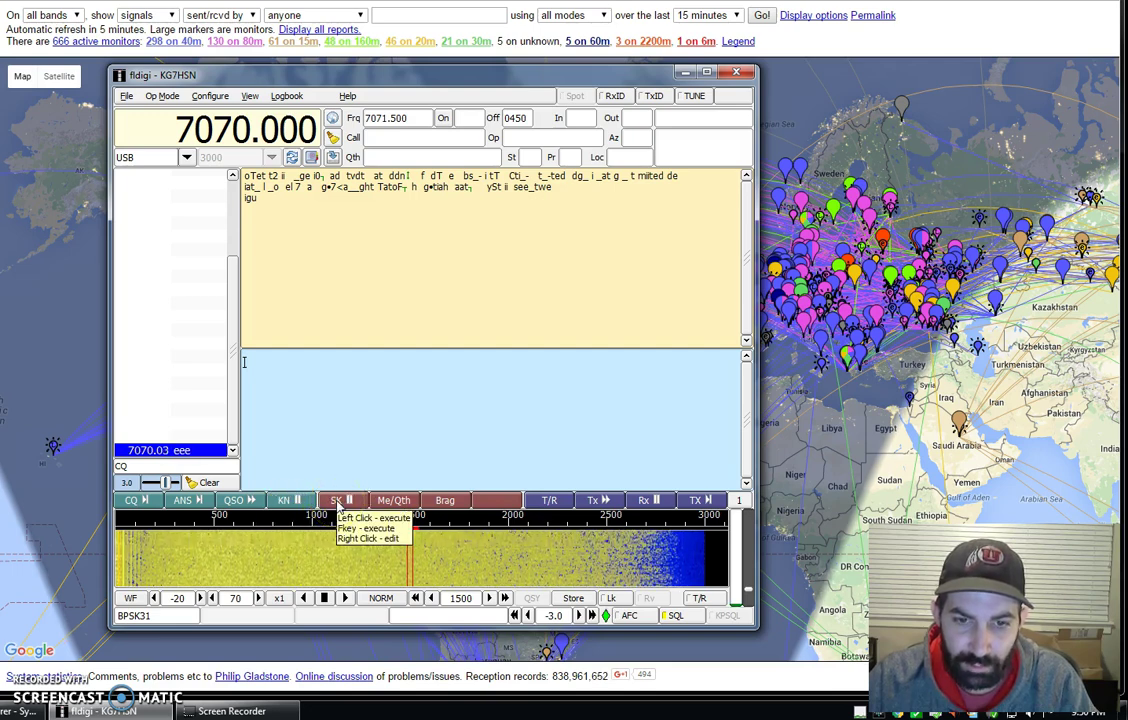
right_click(393, 500)
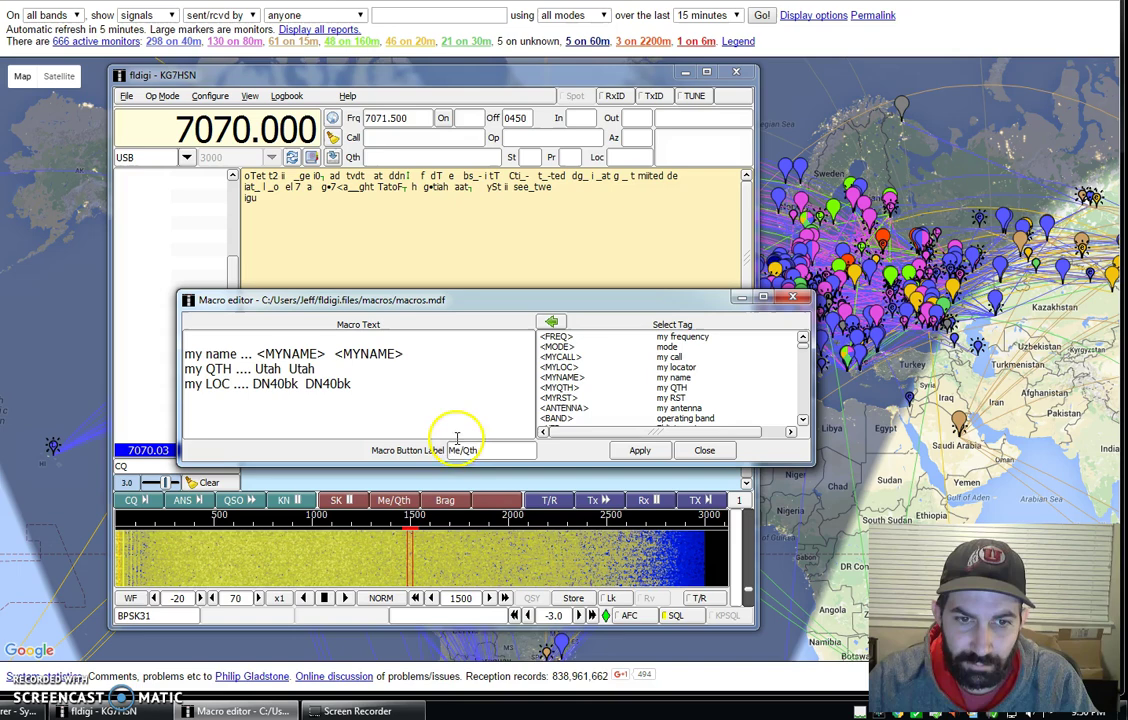
left_click(718, 450)
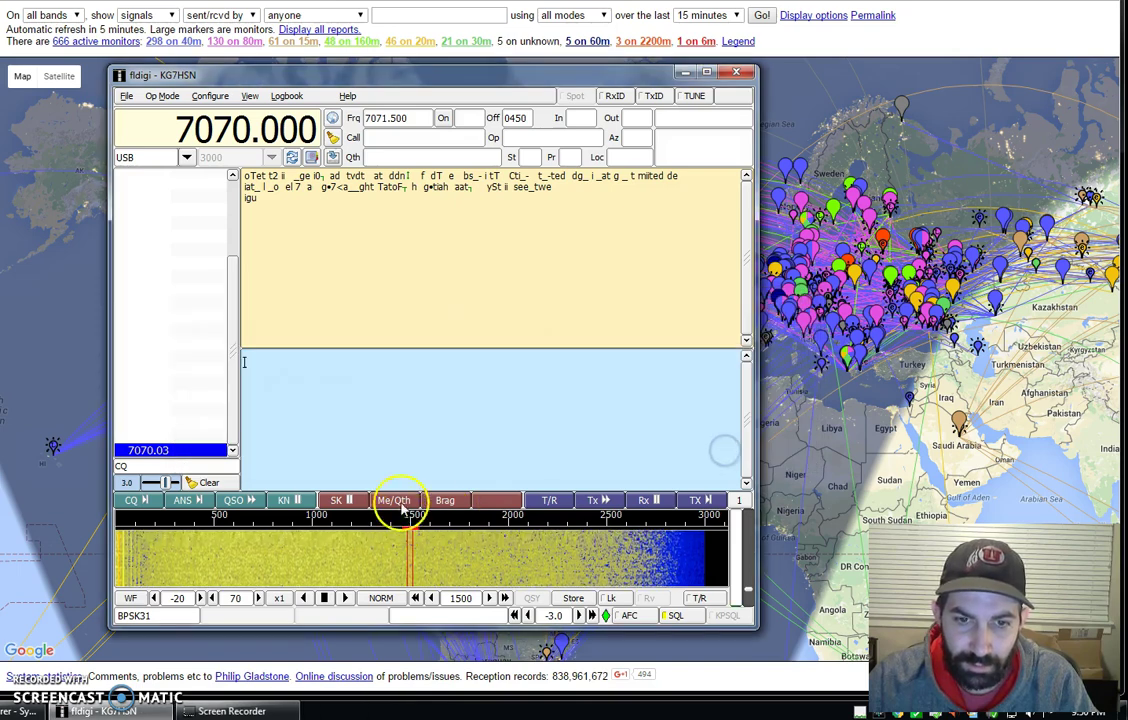
right_click(440, 500)
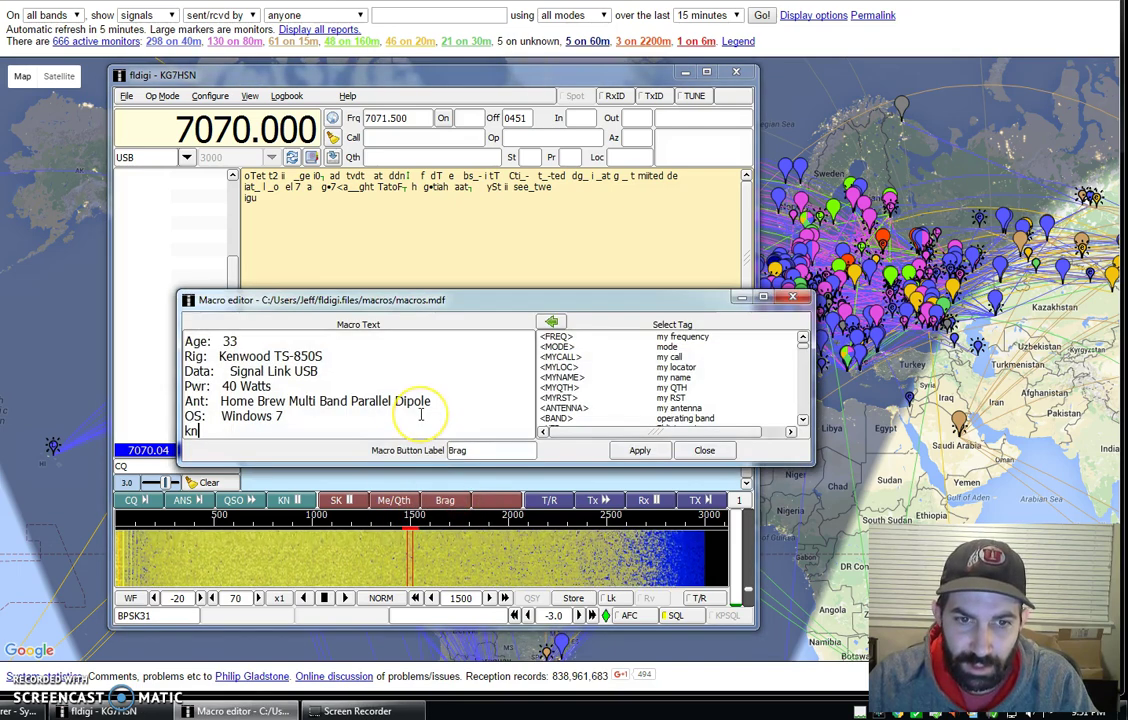
key("ctrl+Home")
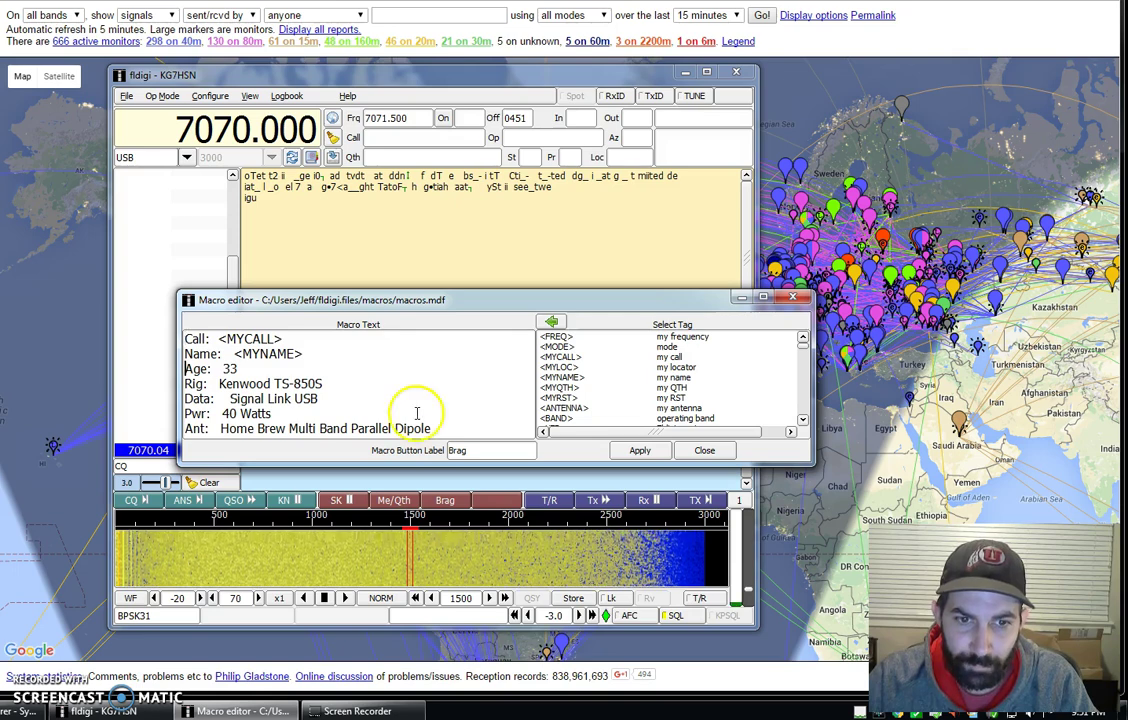
scroll(410, 412, "down", 1)
left_click(701, 450)
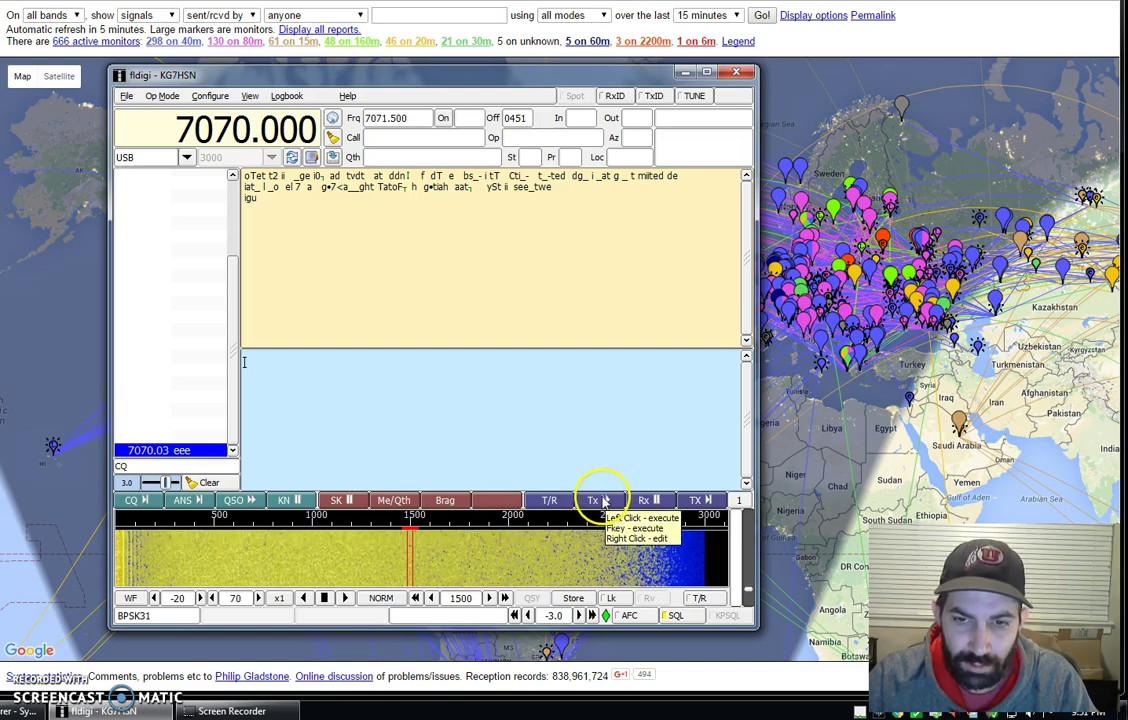
right_click(604, 500)
left_click(285, 364)
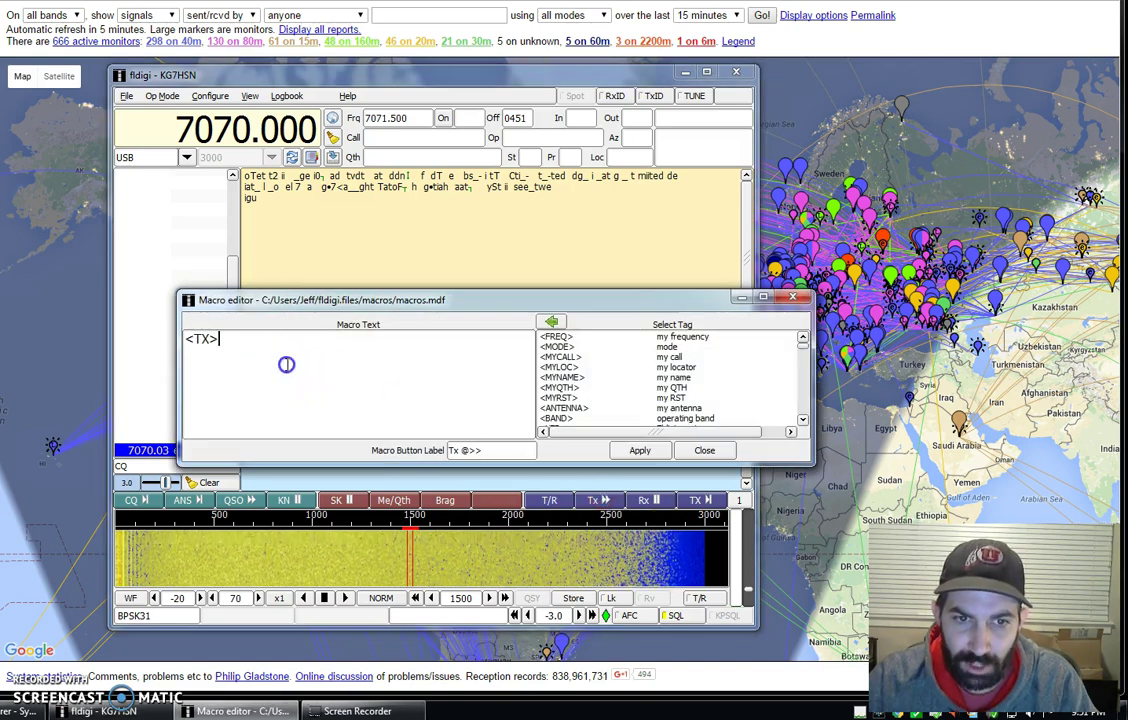
left_click(704, 451)
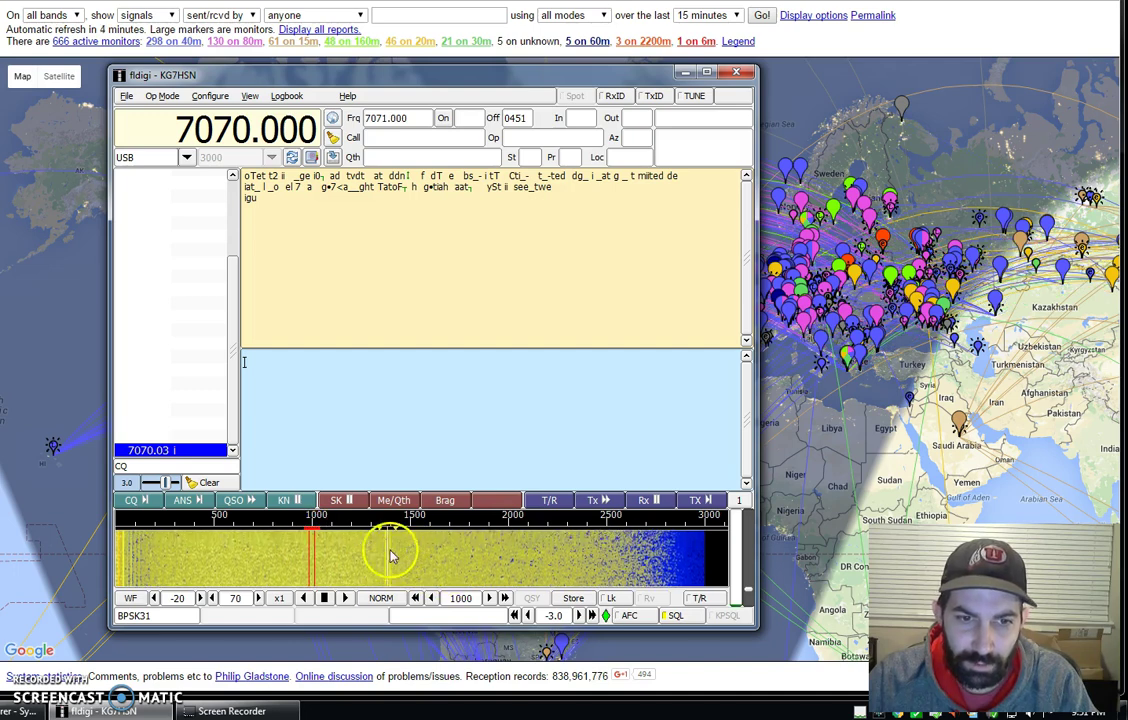
- Transmit the CQ macro call, letting it send through to 'pse k'
left_click(143, 501)
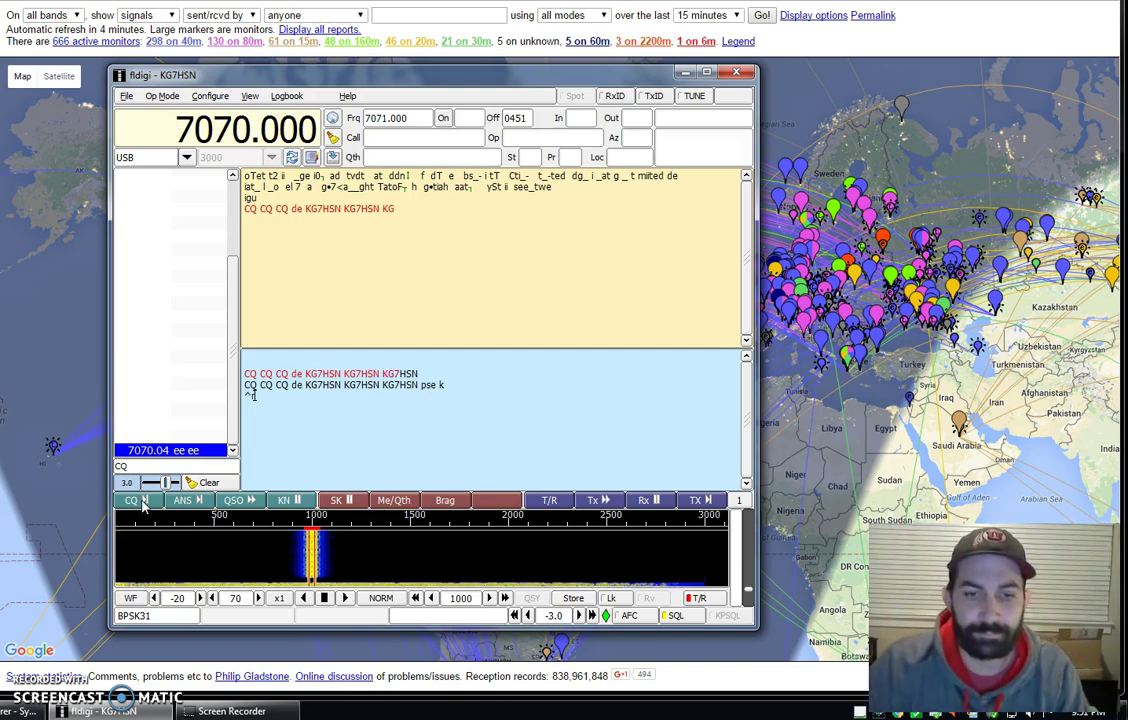
left_click(141, 500)
left_click(320, 570)
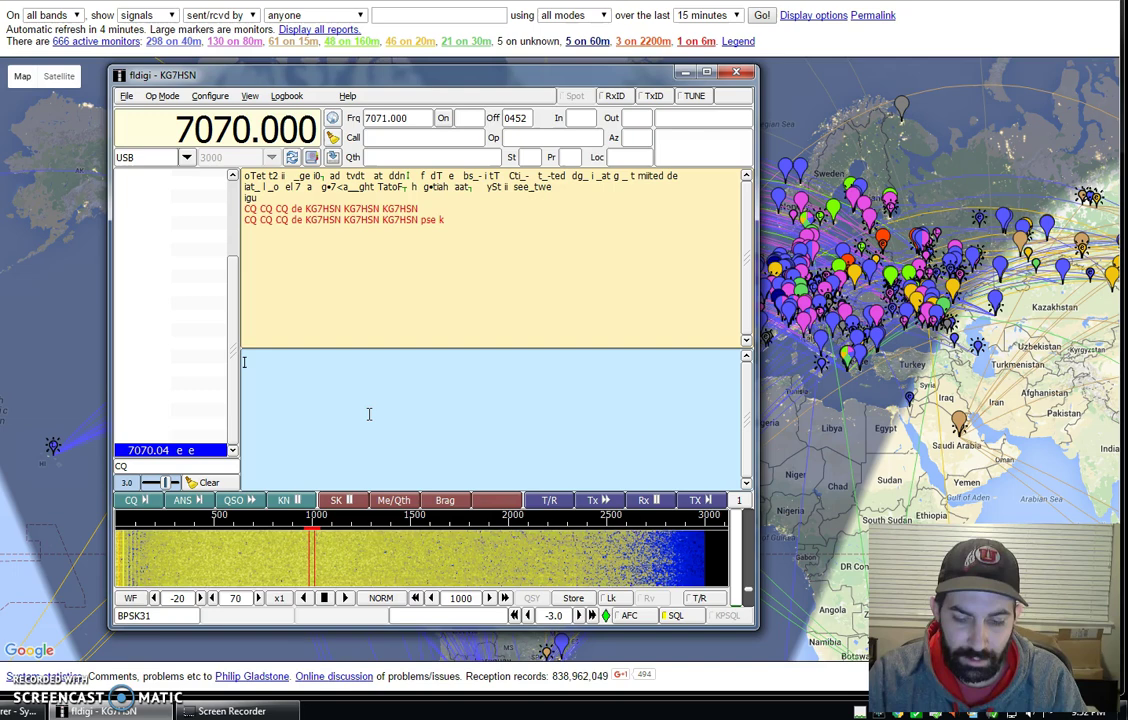
type("ign de KG7HSN")
key("Return")
type("Great to meet you")
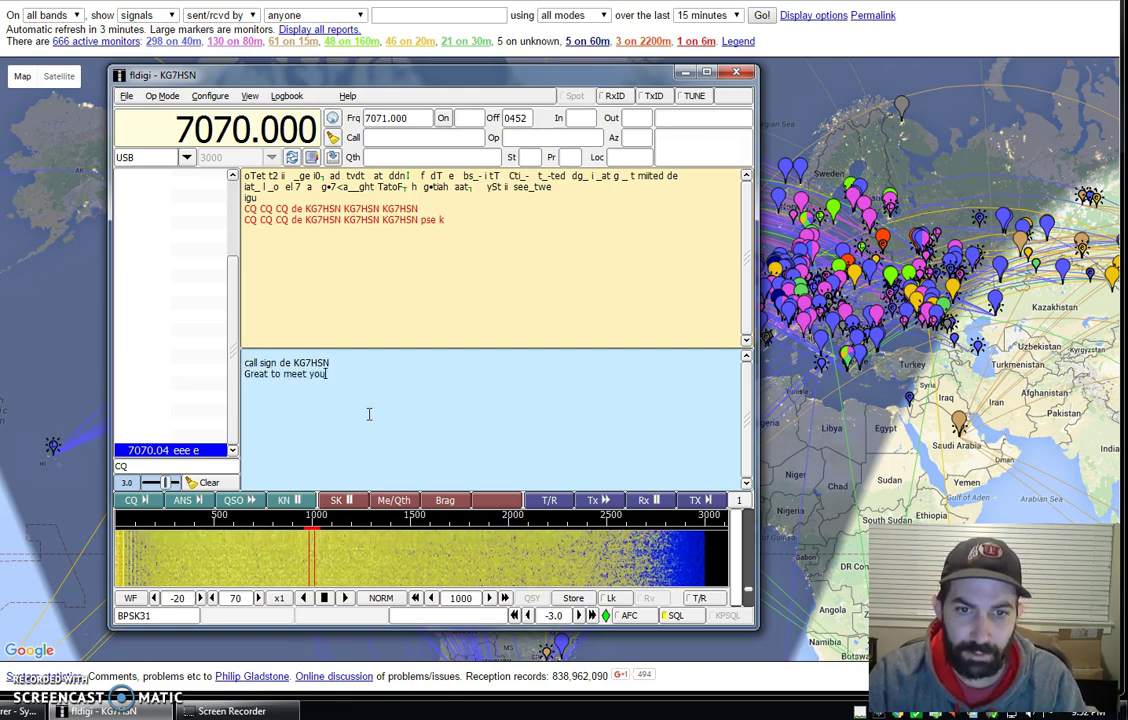
type("Youre app")
key("BackSpace")
key("BackSpace")
key("BackSpace")
key("BackSpace")
type("signal is amazing! ")
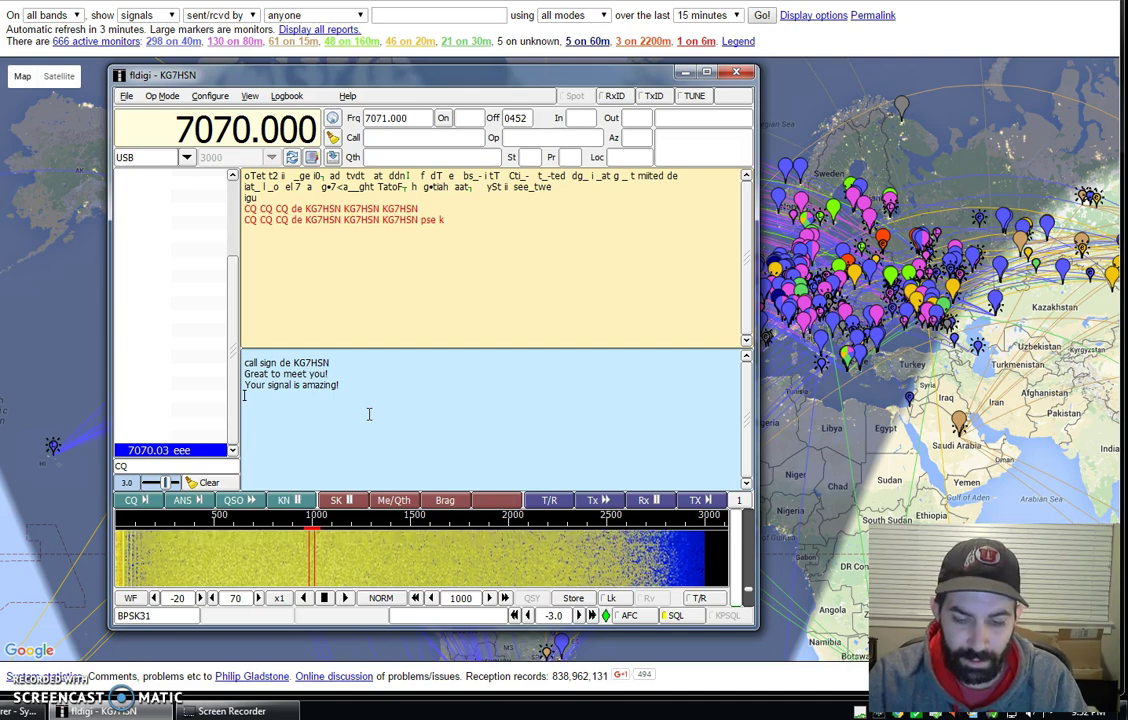
type("btu cal")
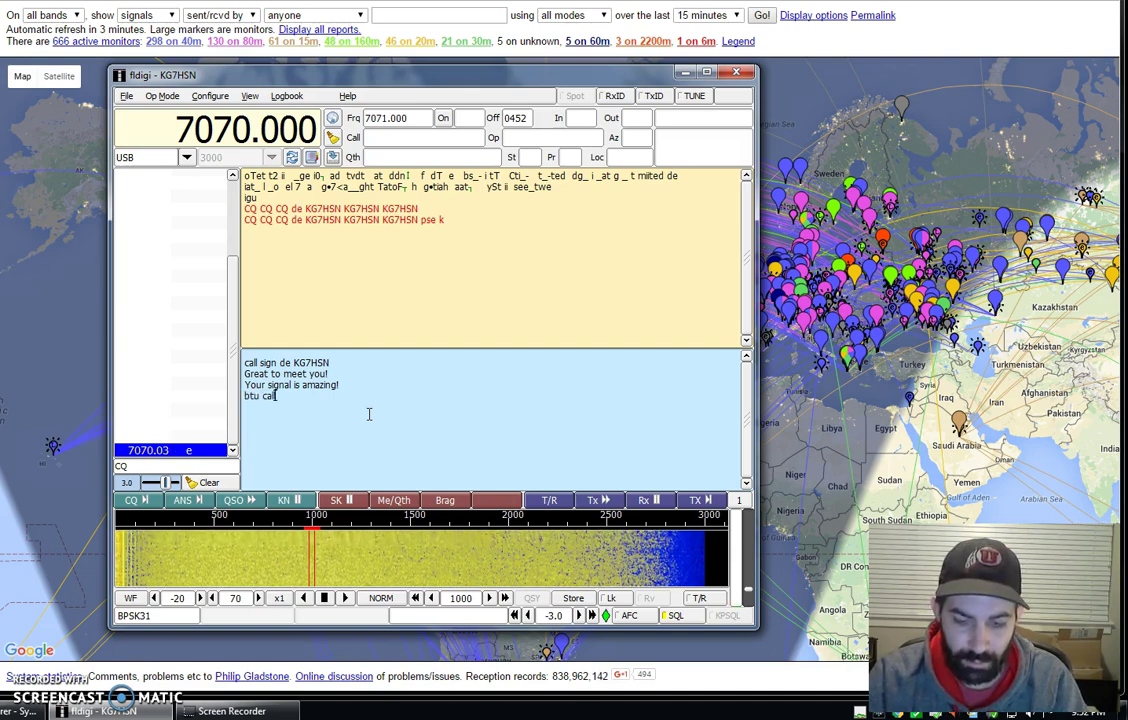
type("lsign de KG7HSN kn")
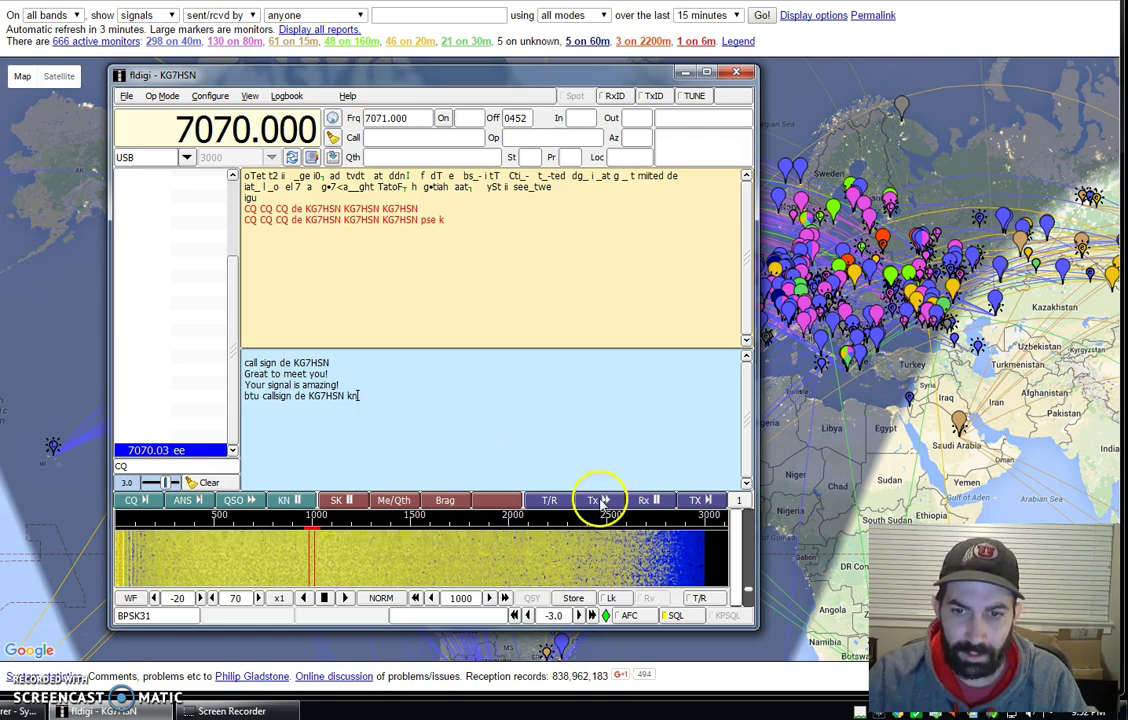
left_click_drag(245, 362, 352, 393)
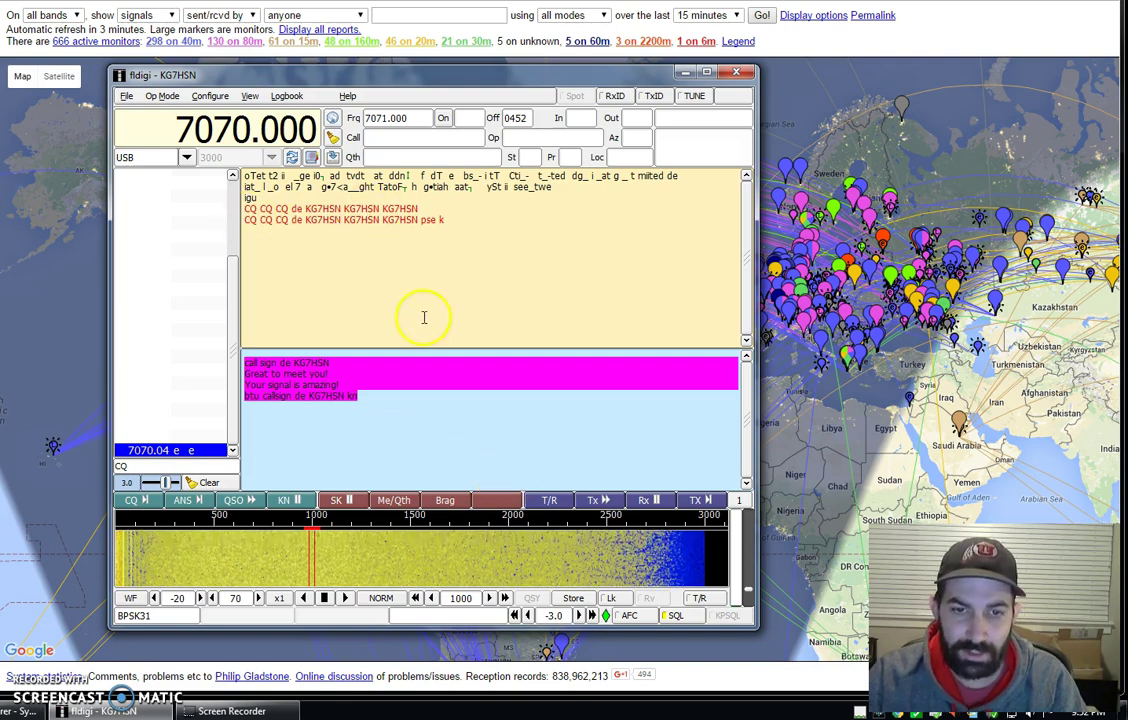
left_click(402, 421)
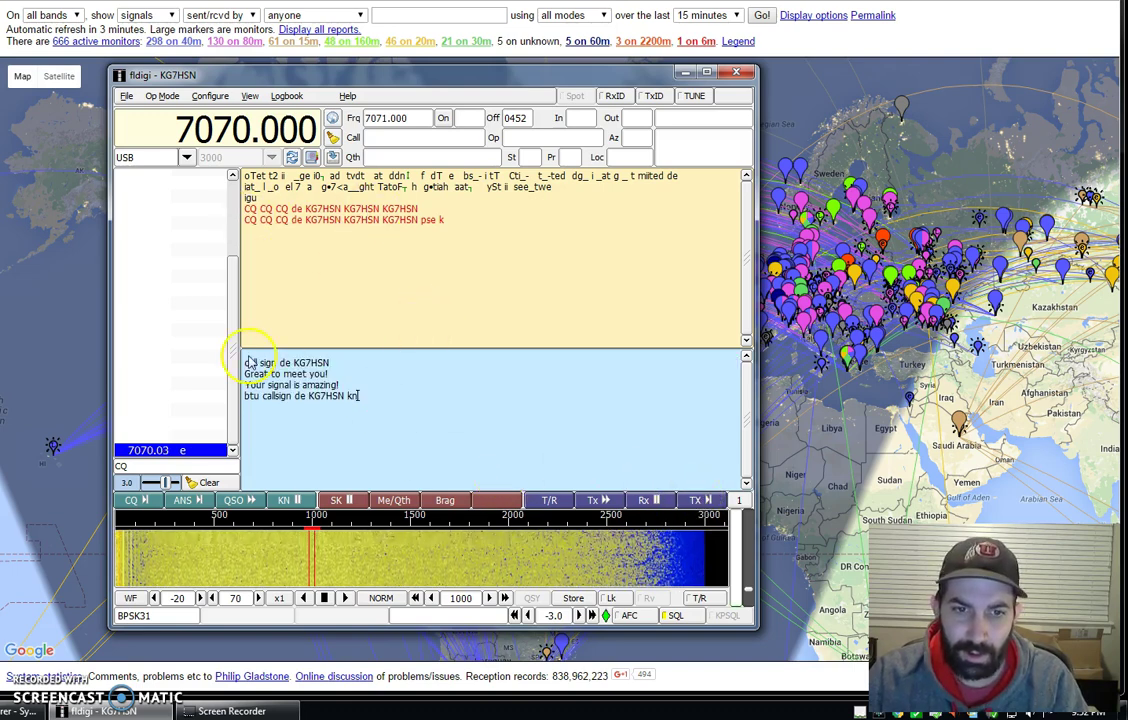
left_click_drag(246, 363, 270, 362)
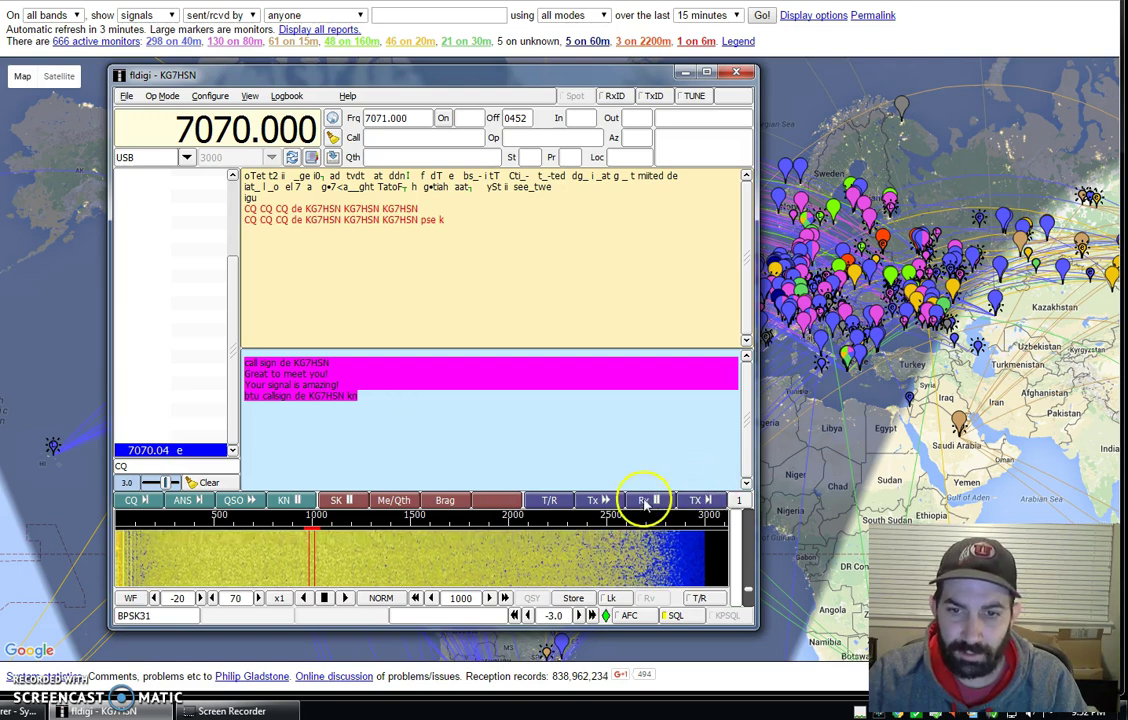
left_click(160, 347)
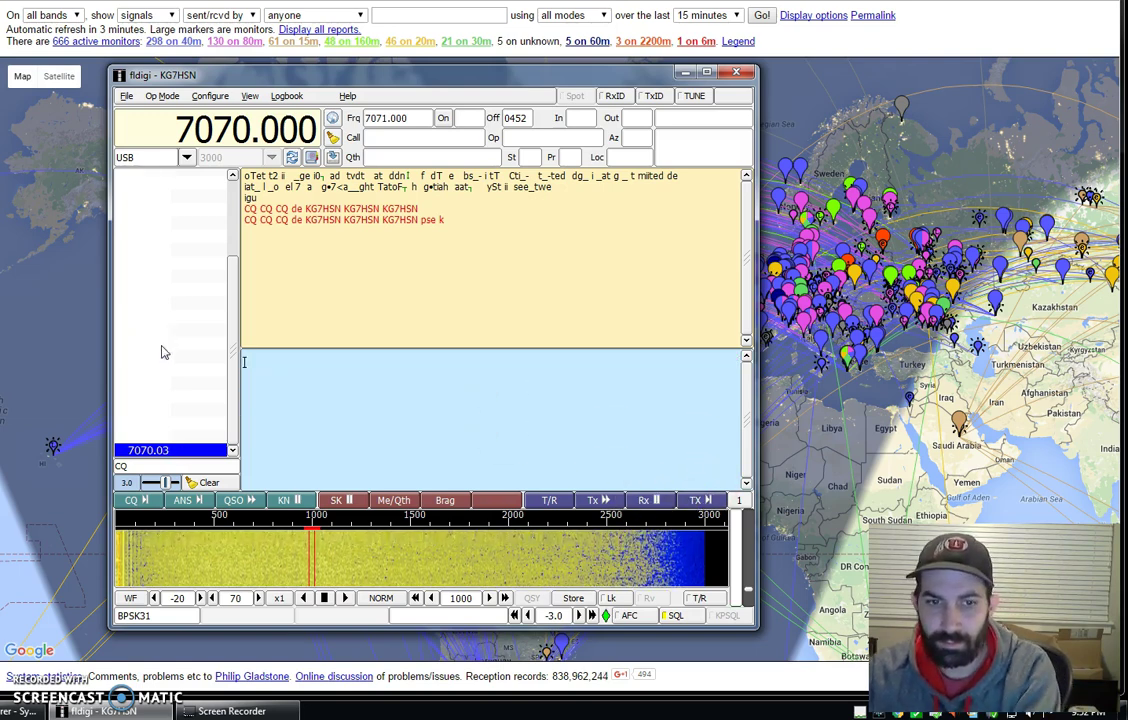
left_click(465, 416)
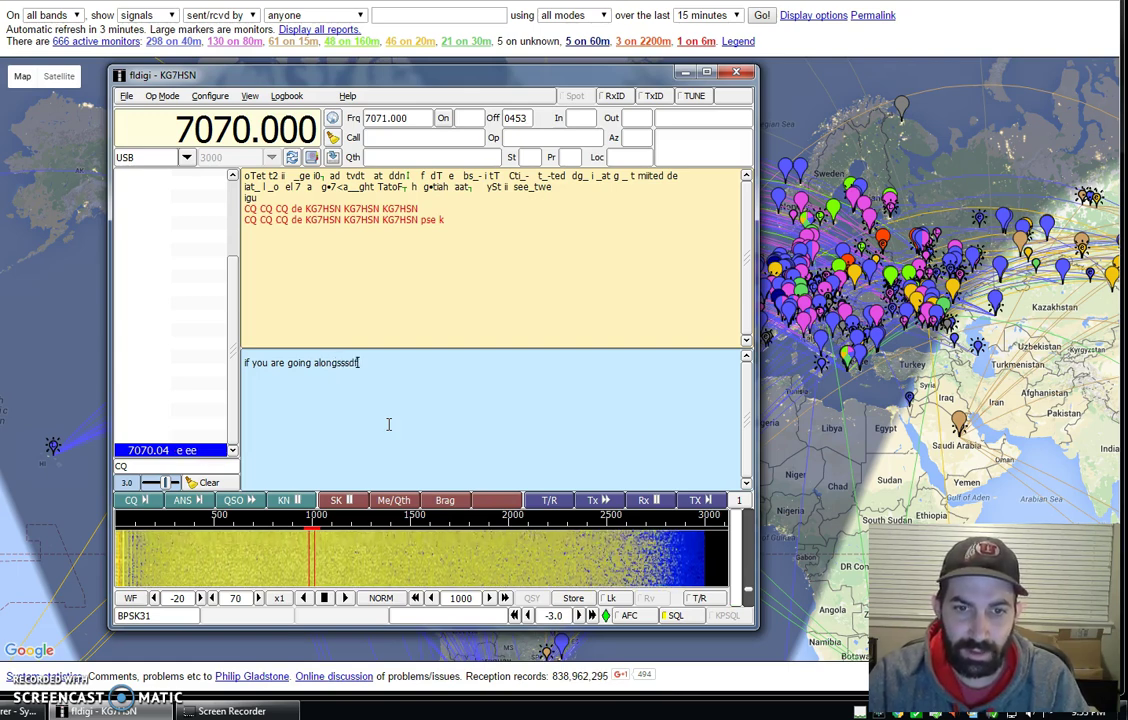
left_click(360, 358)
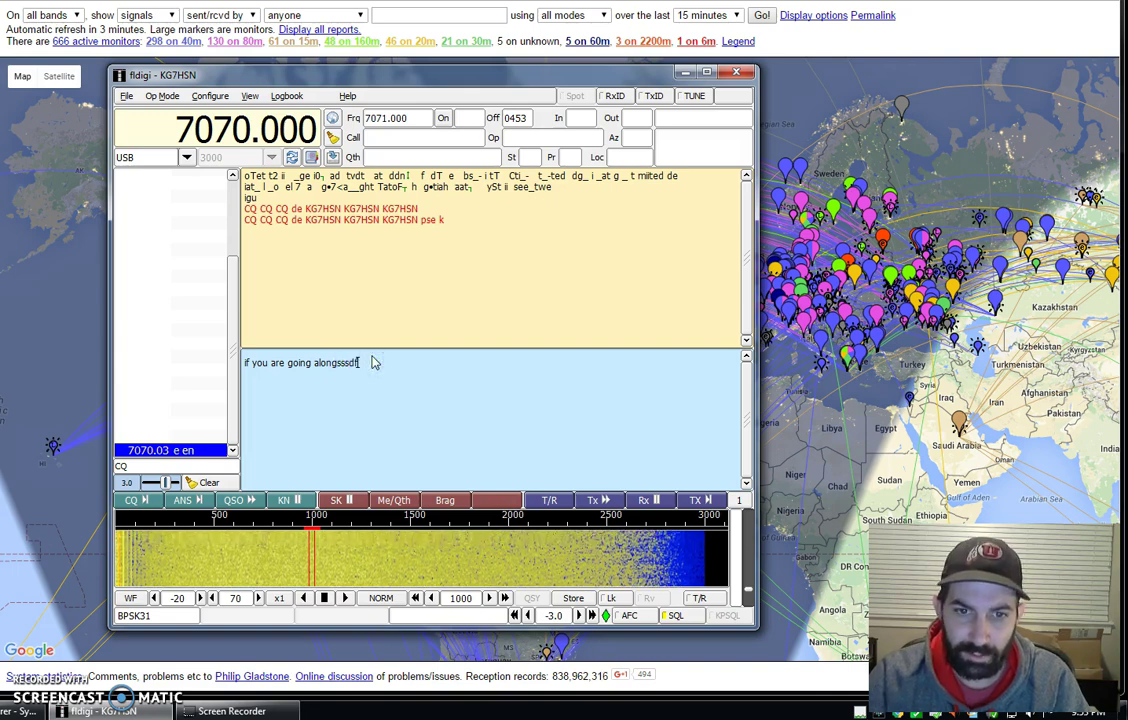
left_click(415, 230)
left_click(376, 245)
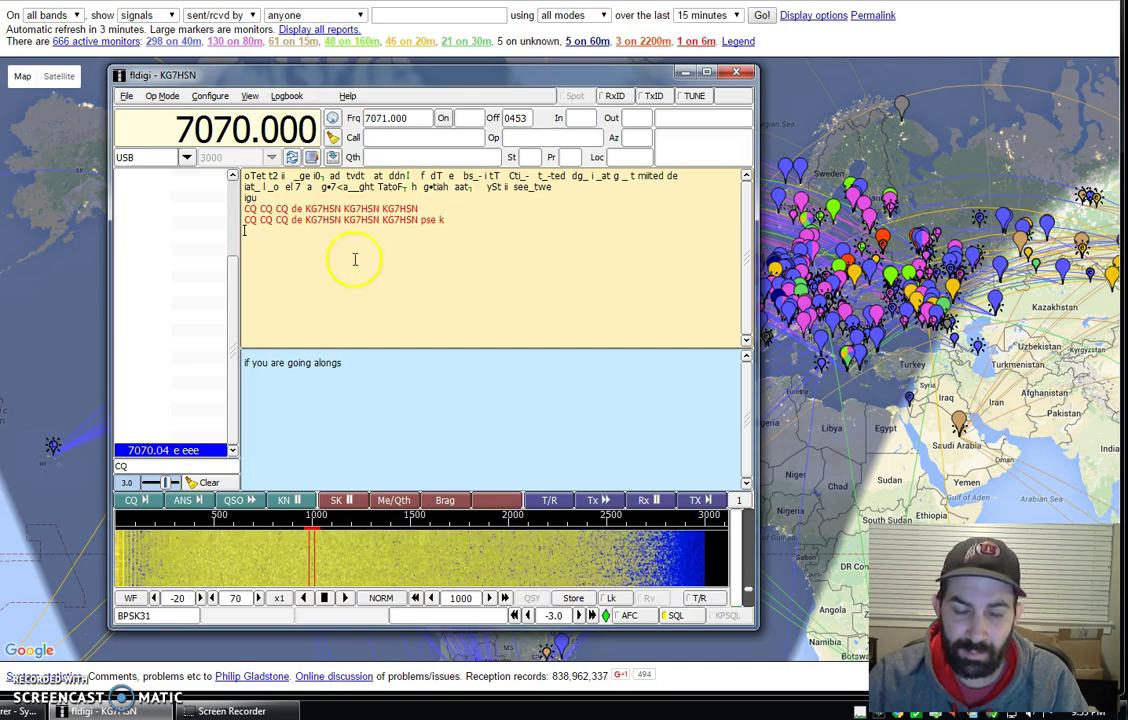
left_click_drag(343, 363, 253, 363)
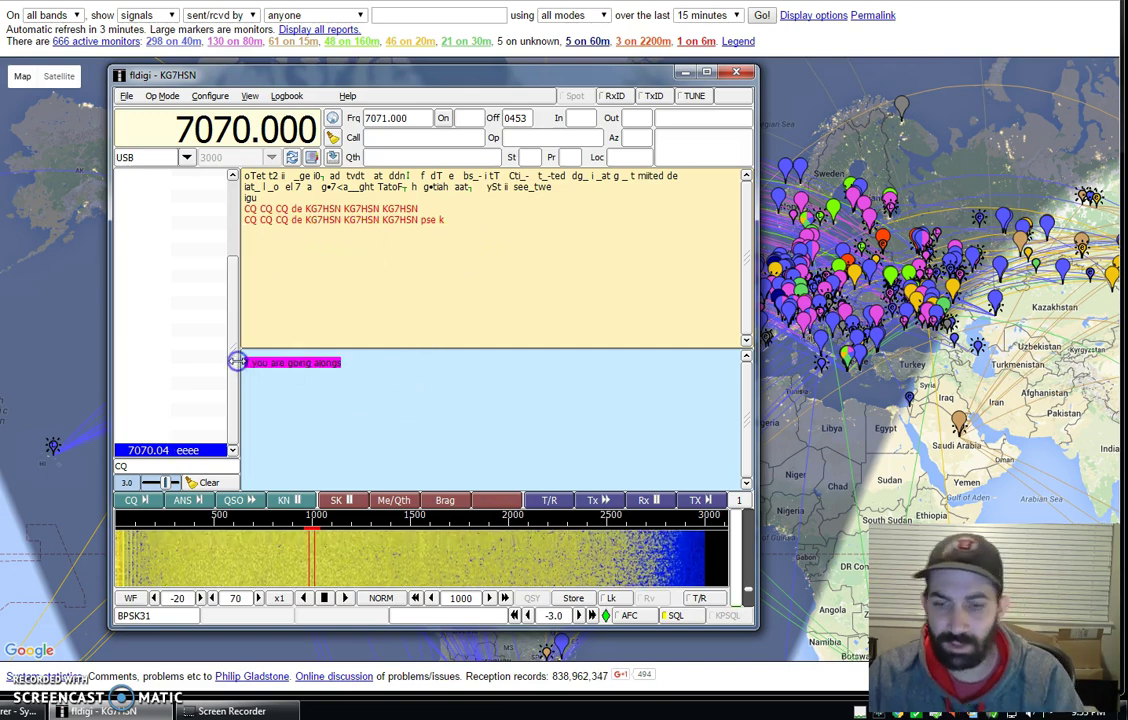
key("BackSpace")
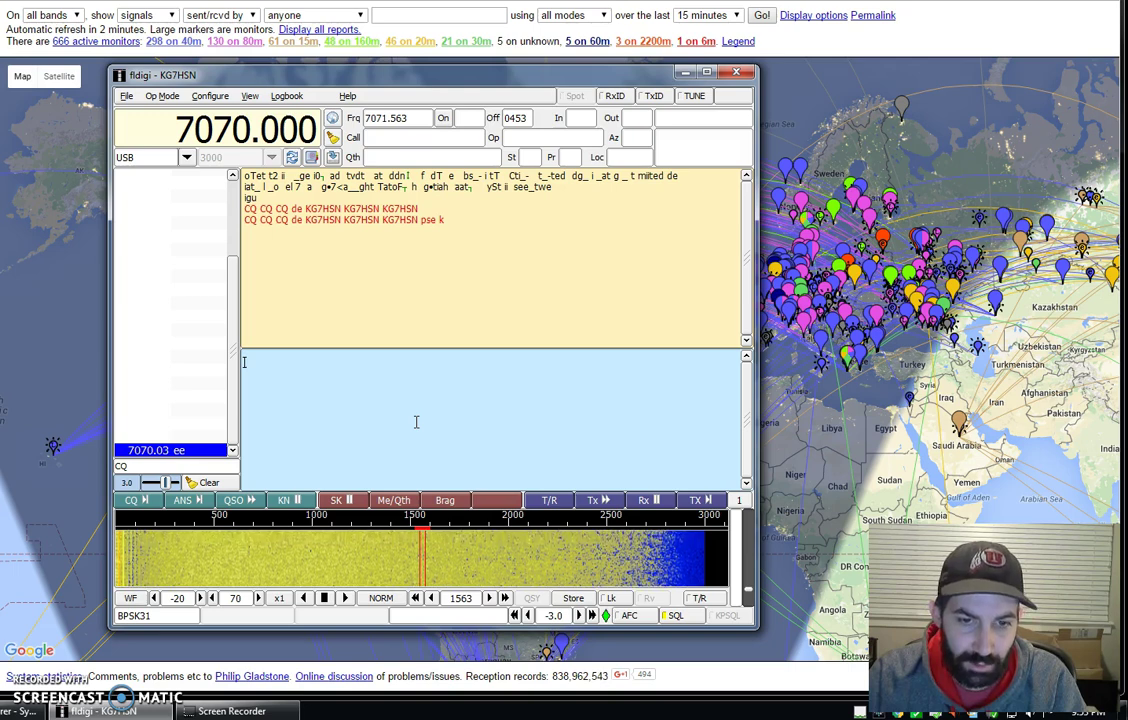
- Open the File menu to look through its options
left_click(130, 98)
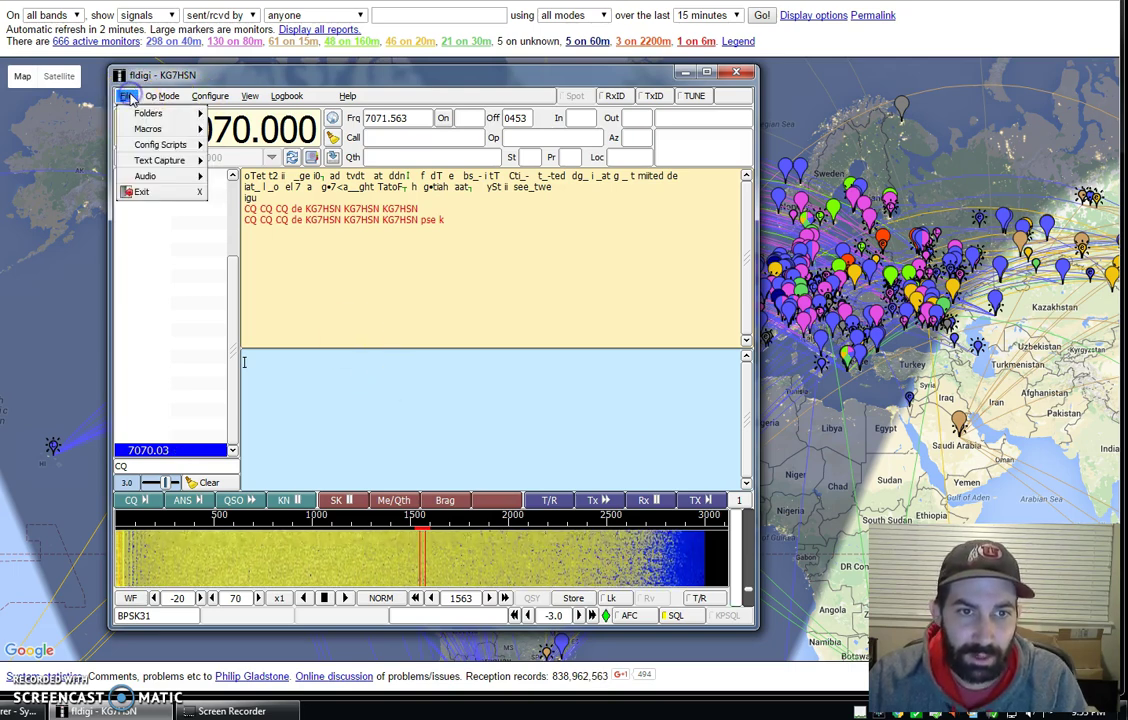
- Open the Sound Card configuration, centre the window, and briefly check the rig settings
mouse_move(139, 116)
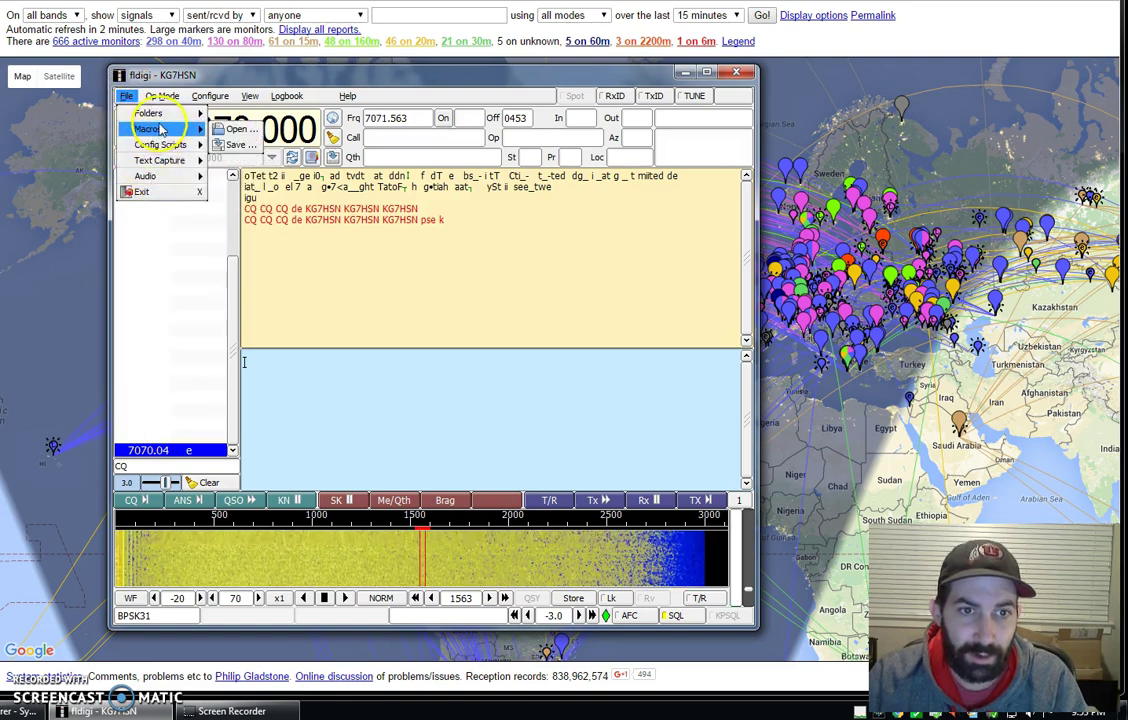
mouse_move(210, 96)
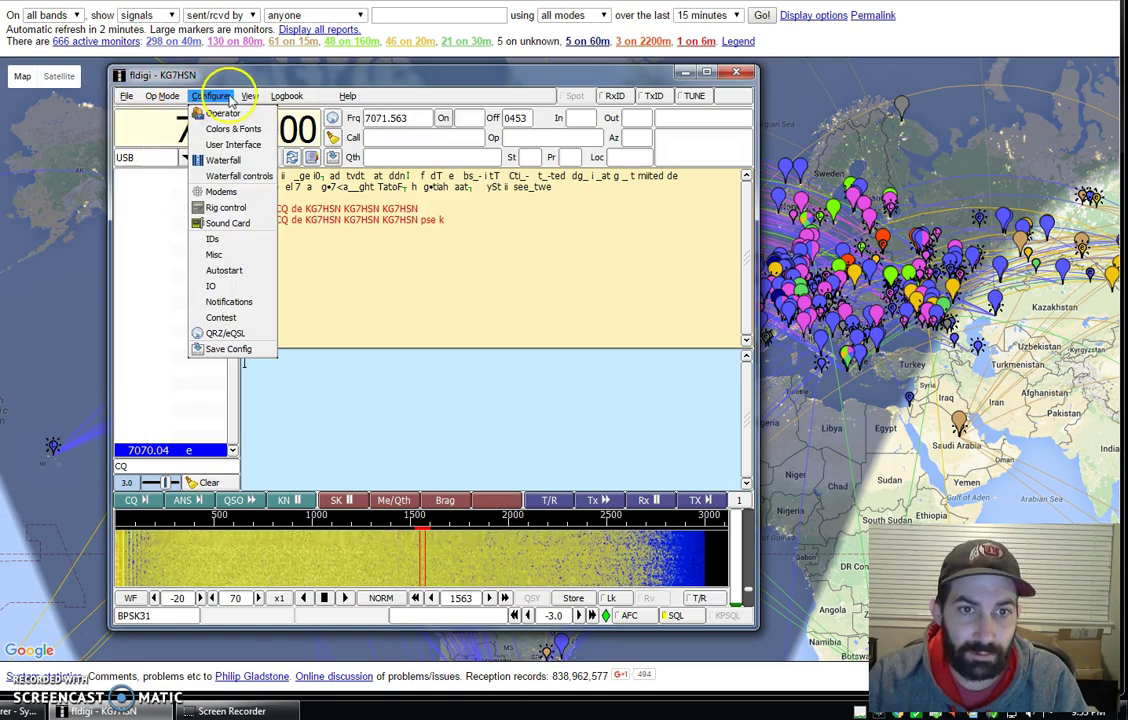
left_click(228, 223)
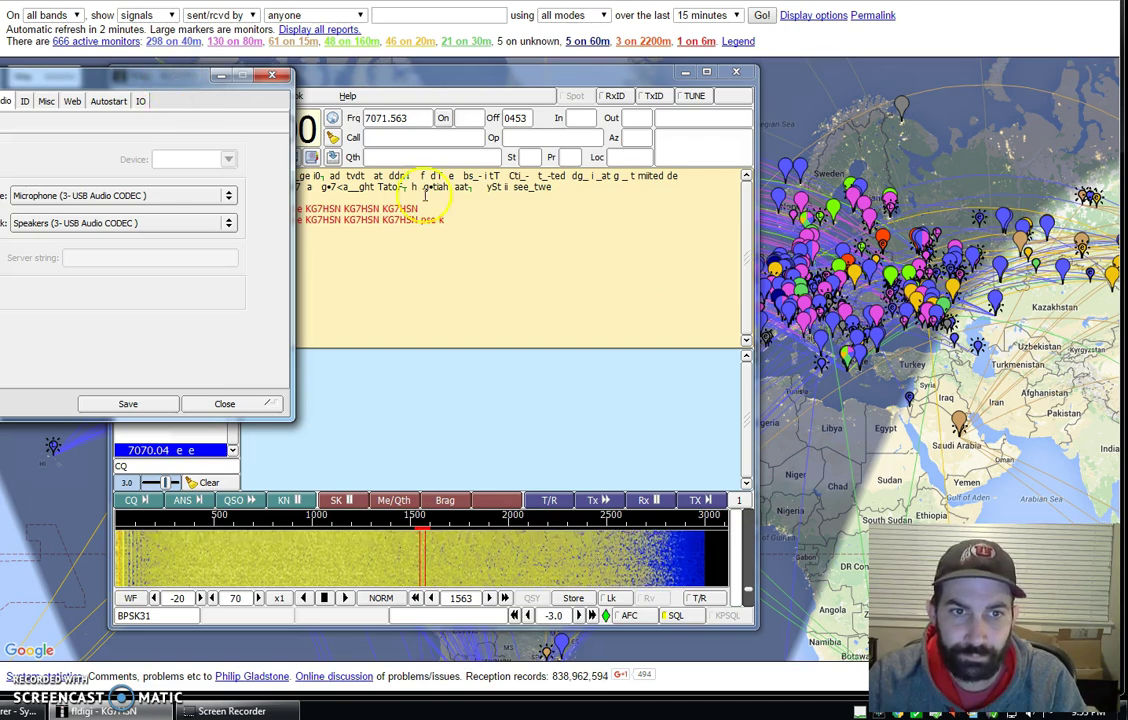
left_click_drag(145, 79, 571, 160)
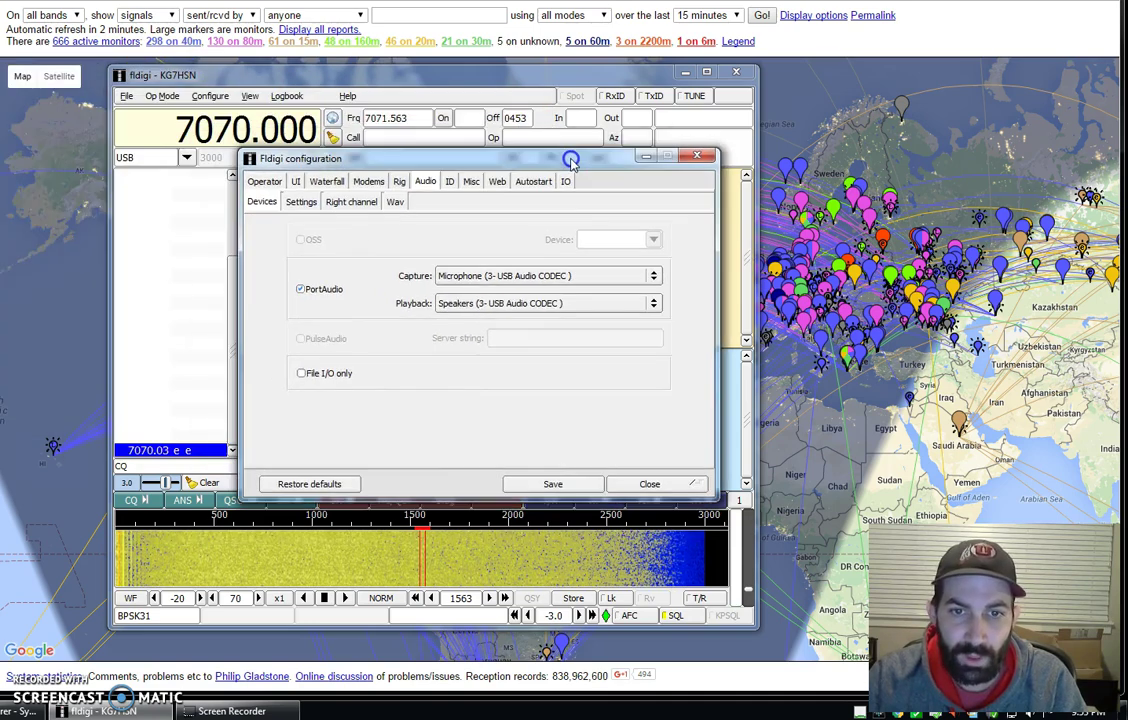
left_click(401, 182)
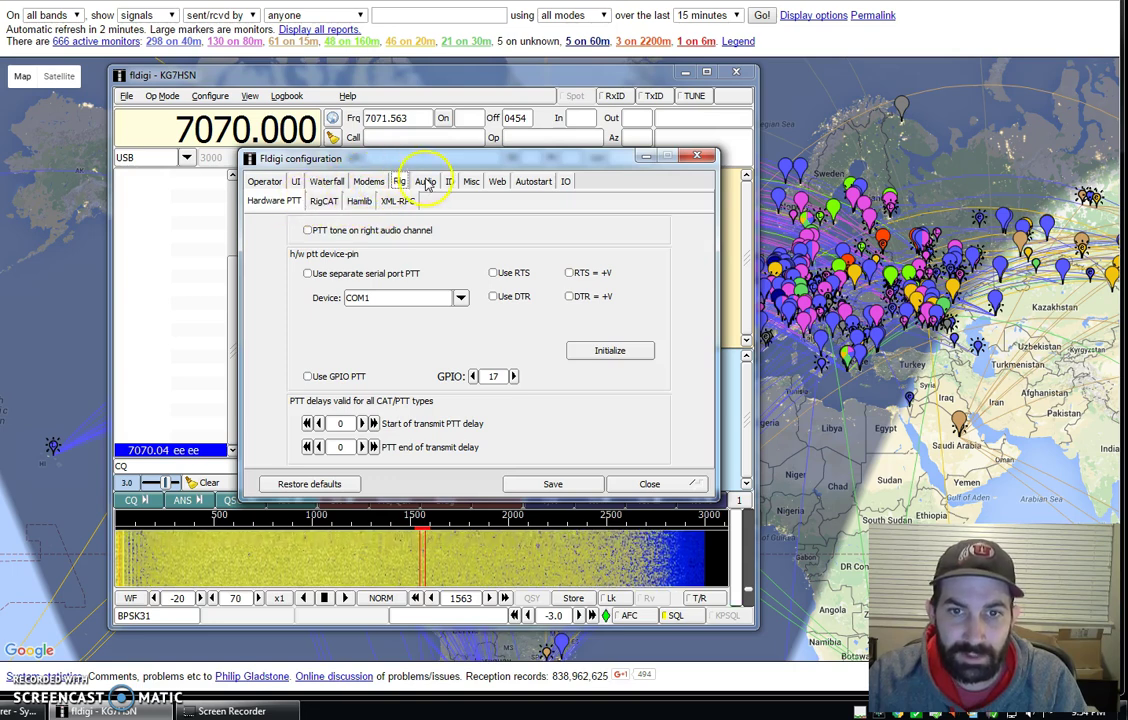
left_click(425, 182)
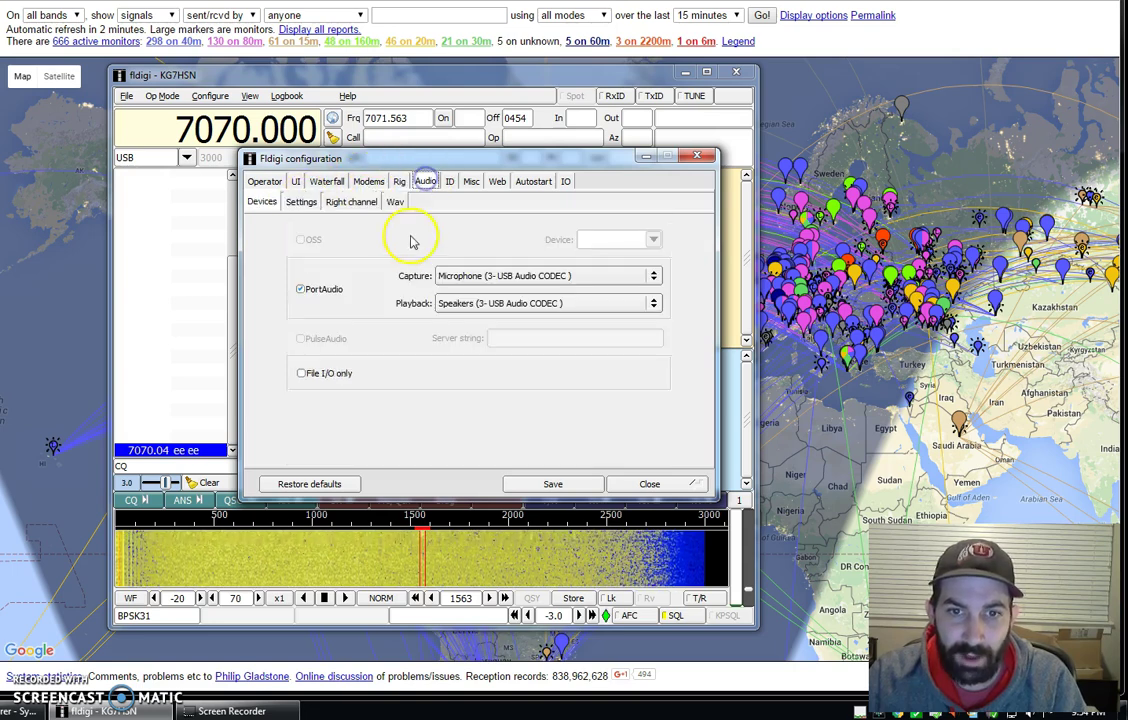
- Set capture and playback to the 3- USB Audio CODEC microphone and speakers, then save and close
left_click(530, 275)
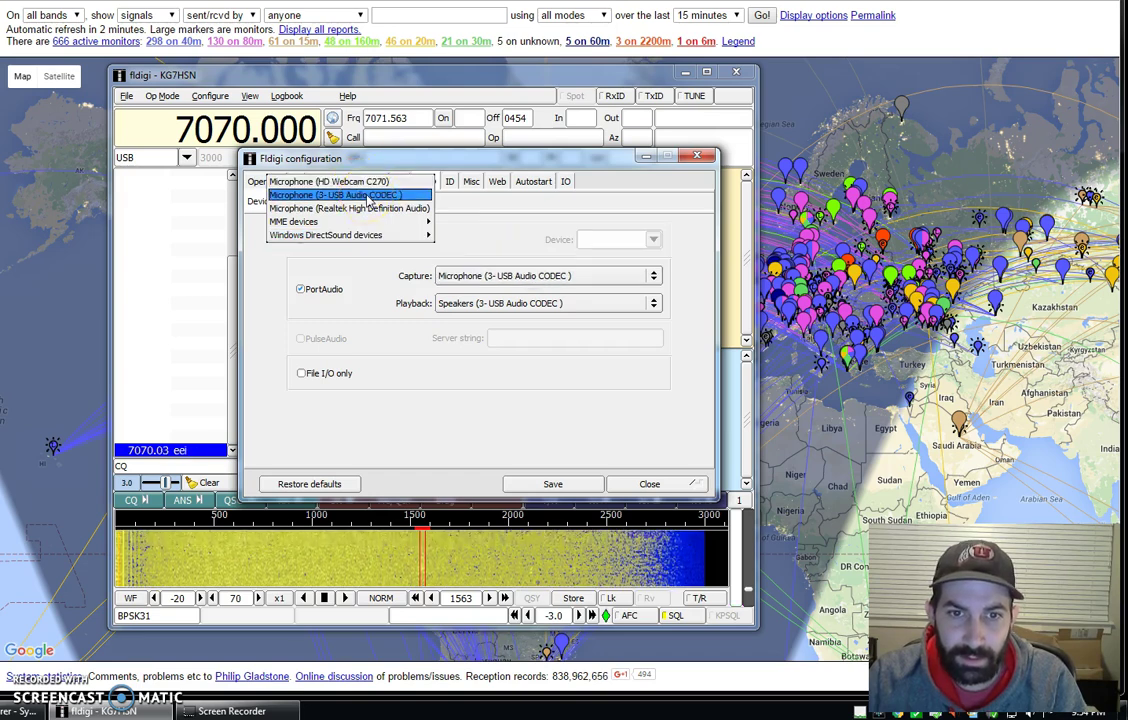
left_click(370, 197)
left_click(530, 304)
left_click(310, 222)
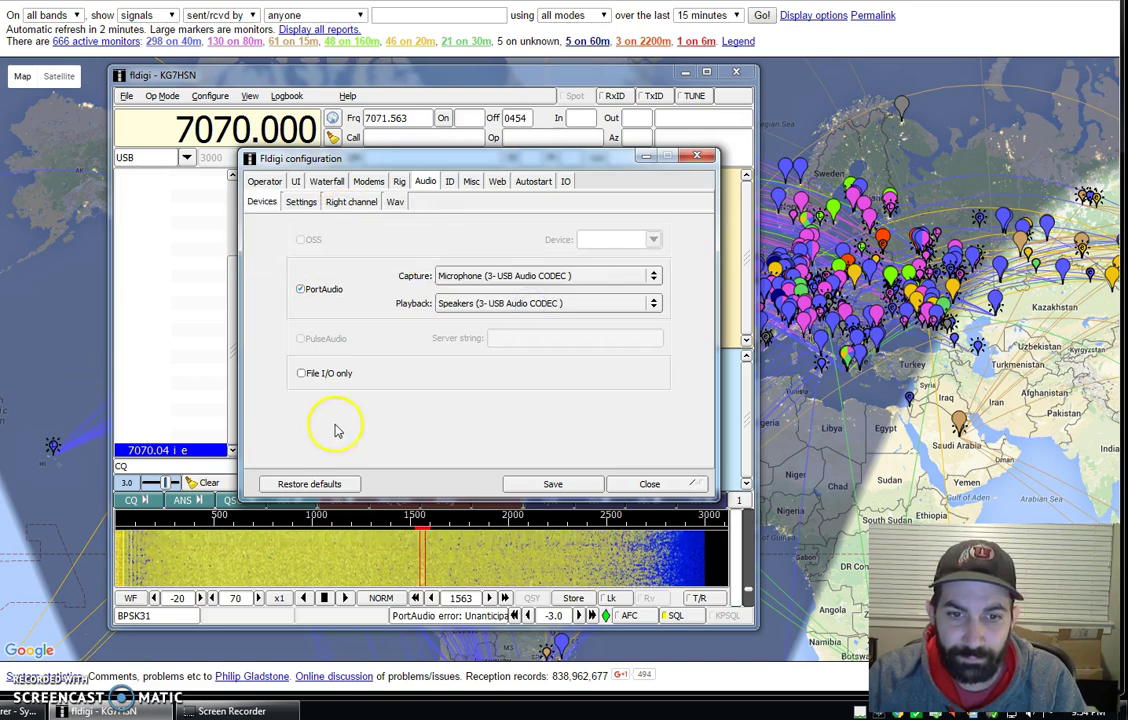
left_click(576, 484)
left_click(640, 488)
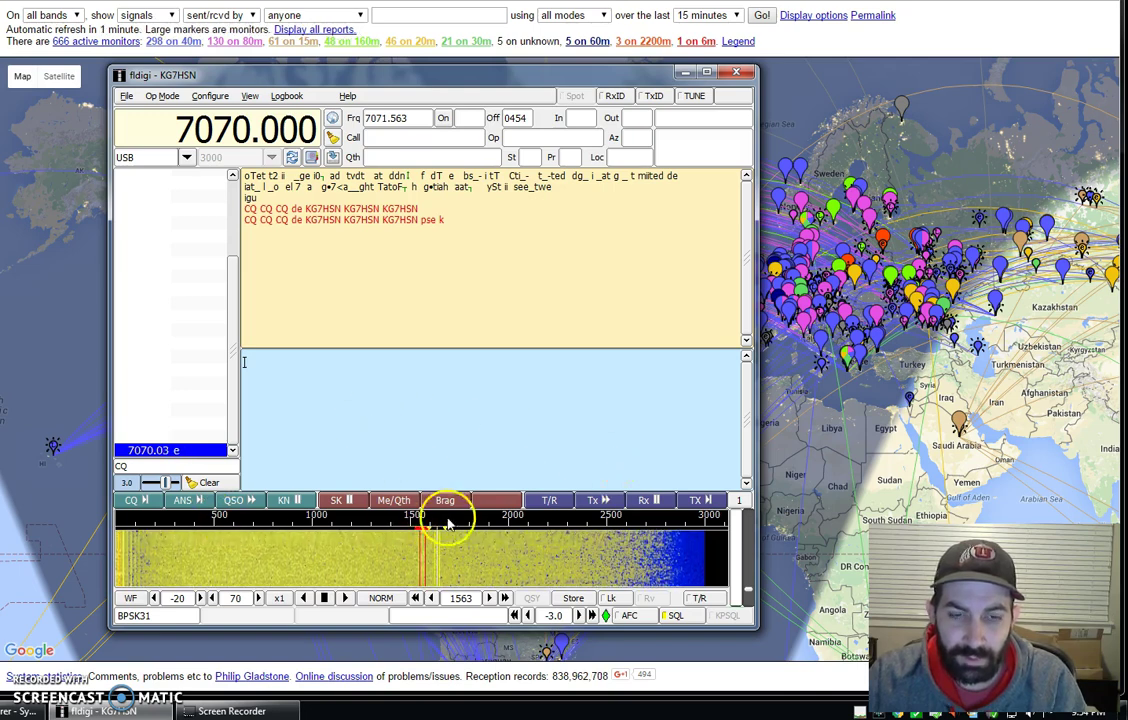
- Reopen the Sound Card configuration page
left_click(162, 96)
mouse_move(205, 97)
left_click(227, 223)
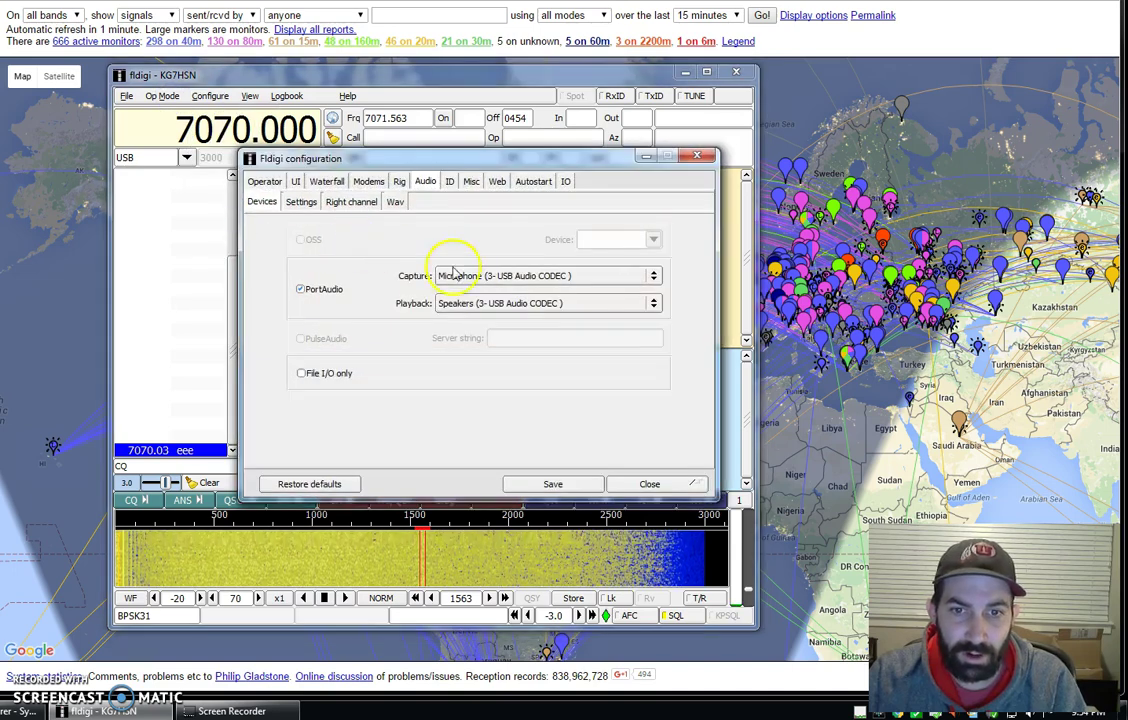
- Switch capture to the Realtek microphone and back to the 3- USB Audio CODEC, then close
left_click(497, 280)
left_click(500, 263)
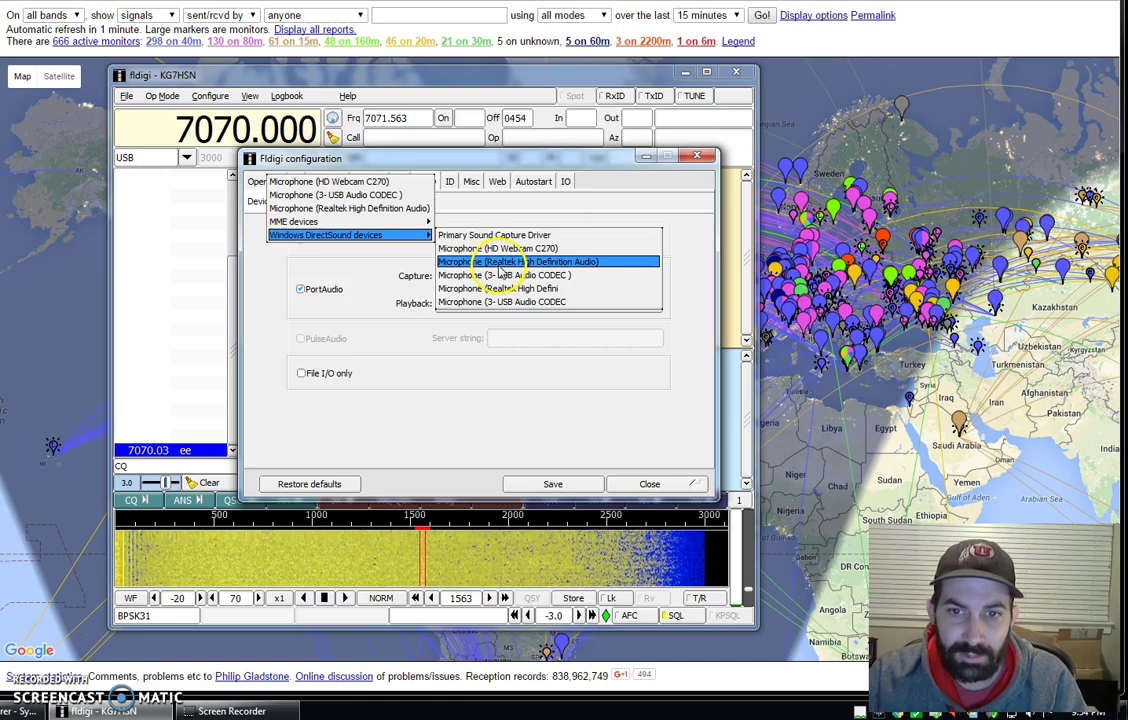
left_click(500, 264)
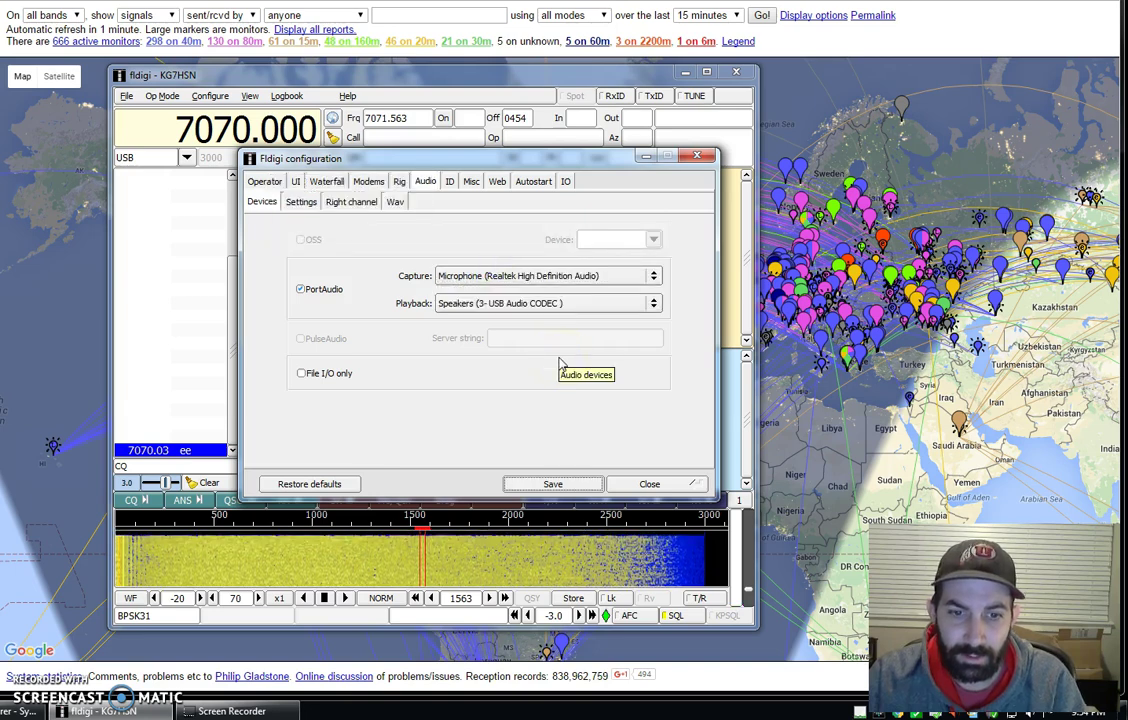
left_click(482, 272)
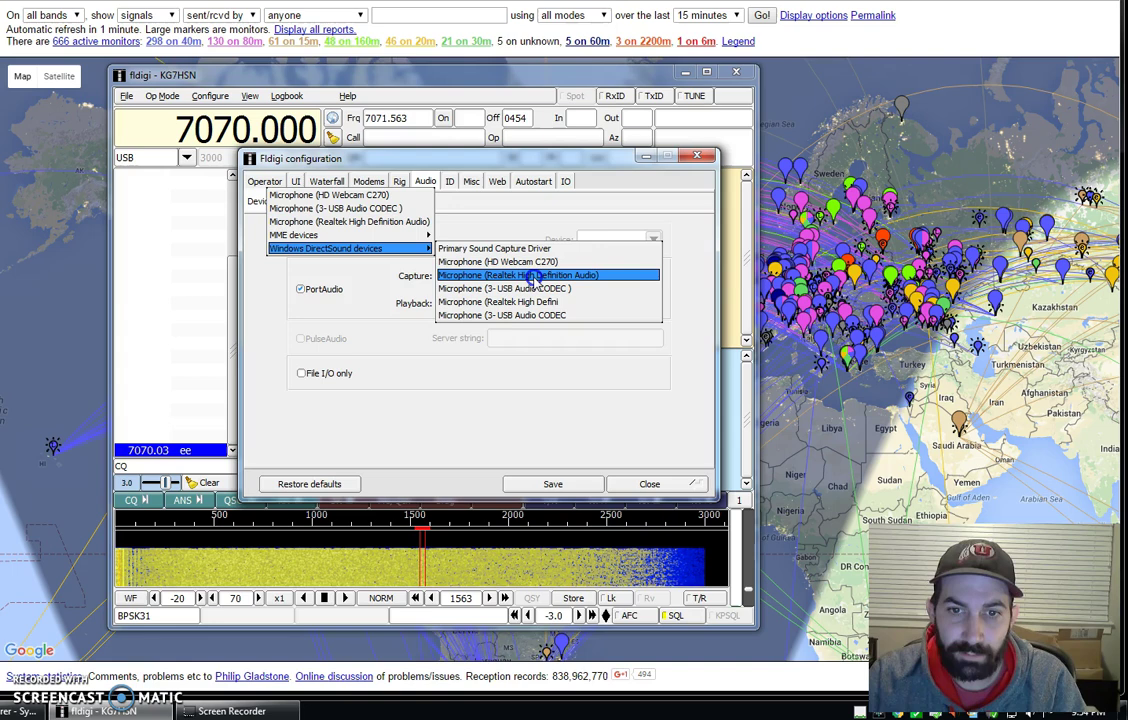
left_click(383, 208)
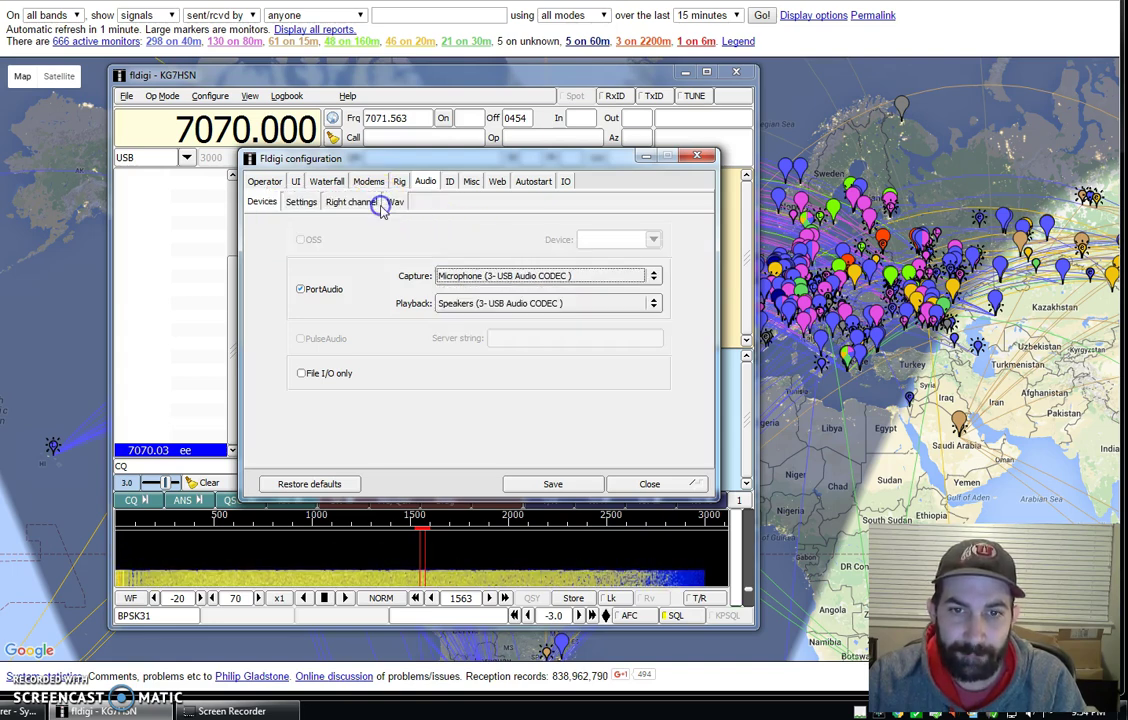
left_click(646, 484)
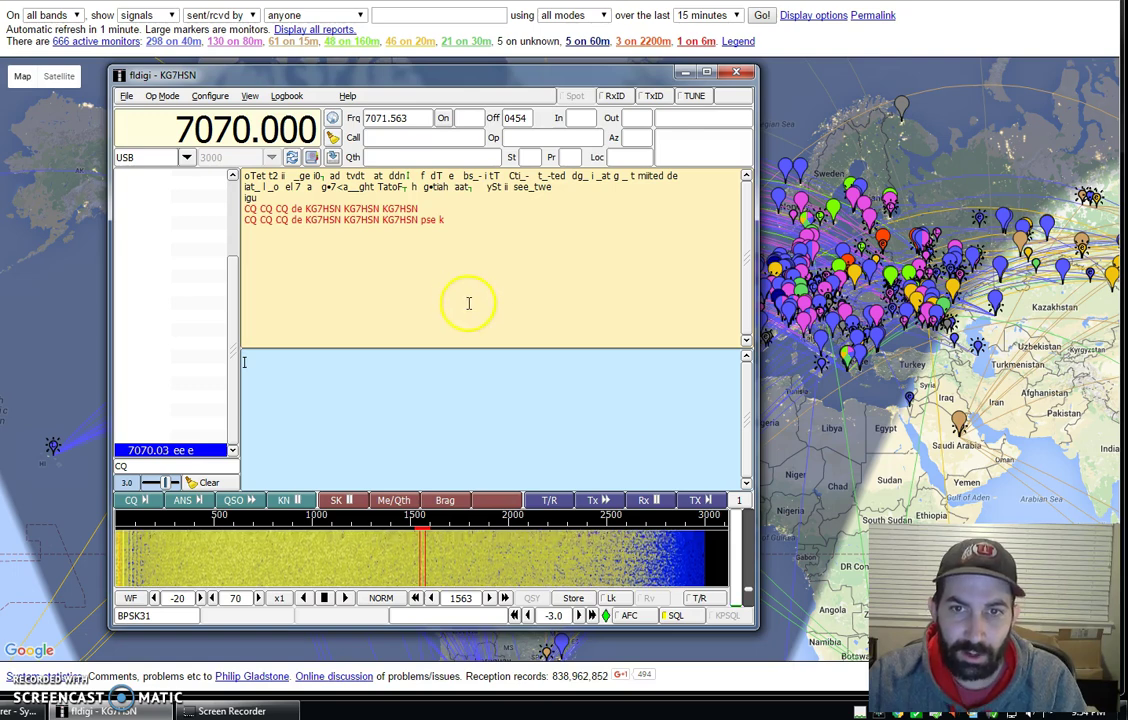
- Move the fldigi window slightly down the screen
left_click_drag(522, 78, 516, 91)
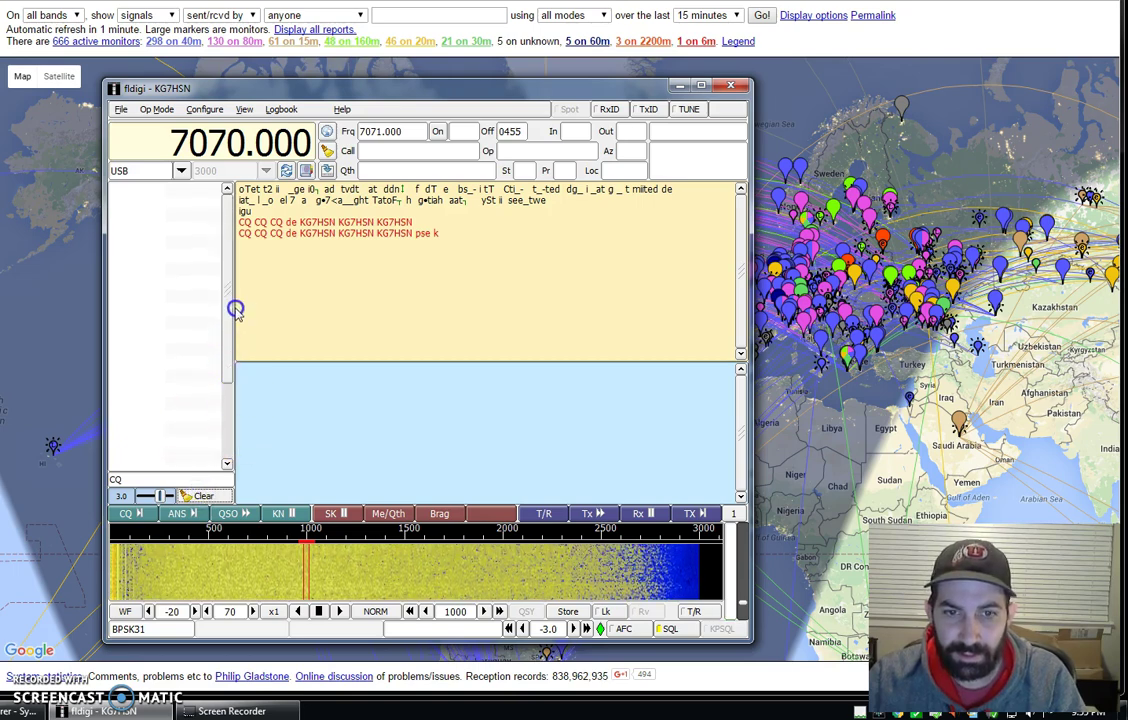
- Clear the receive pane and type the station's callsign into the transmit pane
right_click(371, 331)
left_click(398, 448)
right_click(410, 436)
left_click(350, 421)
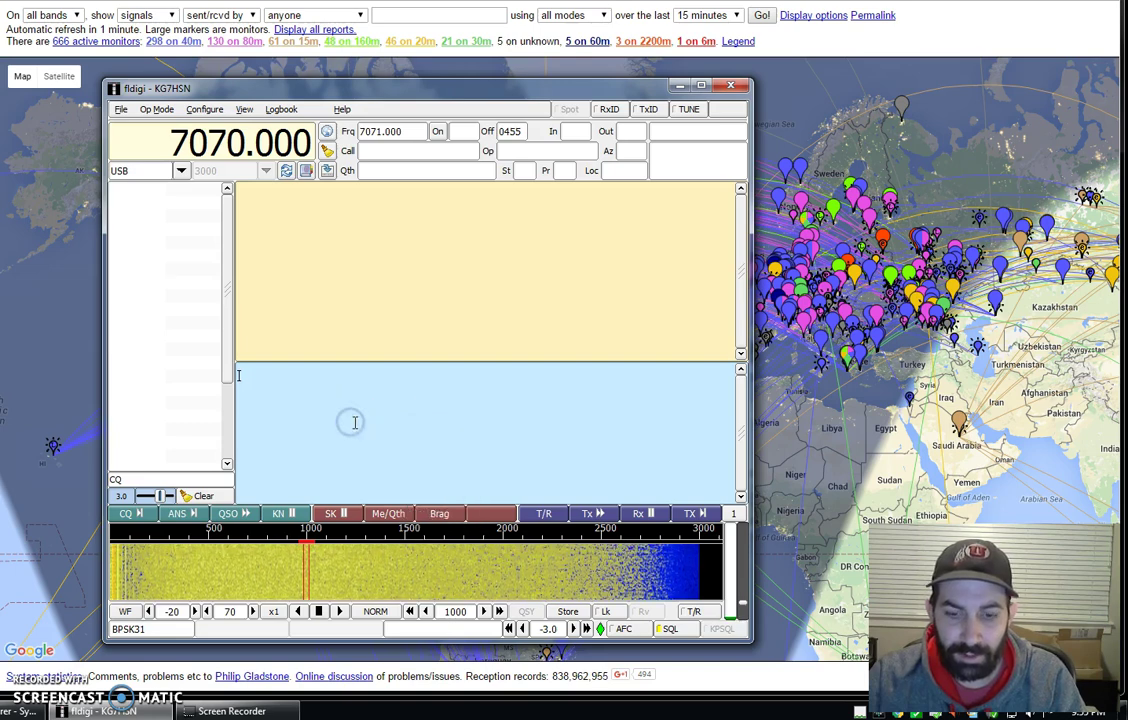
type("KG7HSN")
- Copy the callsign and paste it three more times so it appears four times
double_click(254, 376)
right_click(252, 376)
left_click(284, 432)
left_click(284, 425)
right_click(318, 418)
left_click(365, 487)
right_click(383, 423)
left_click(411, 492)
right_click(428, 416)
left_click(460, 489)
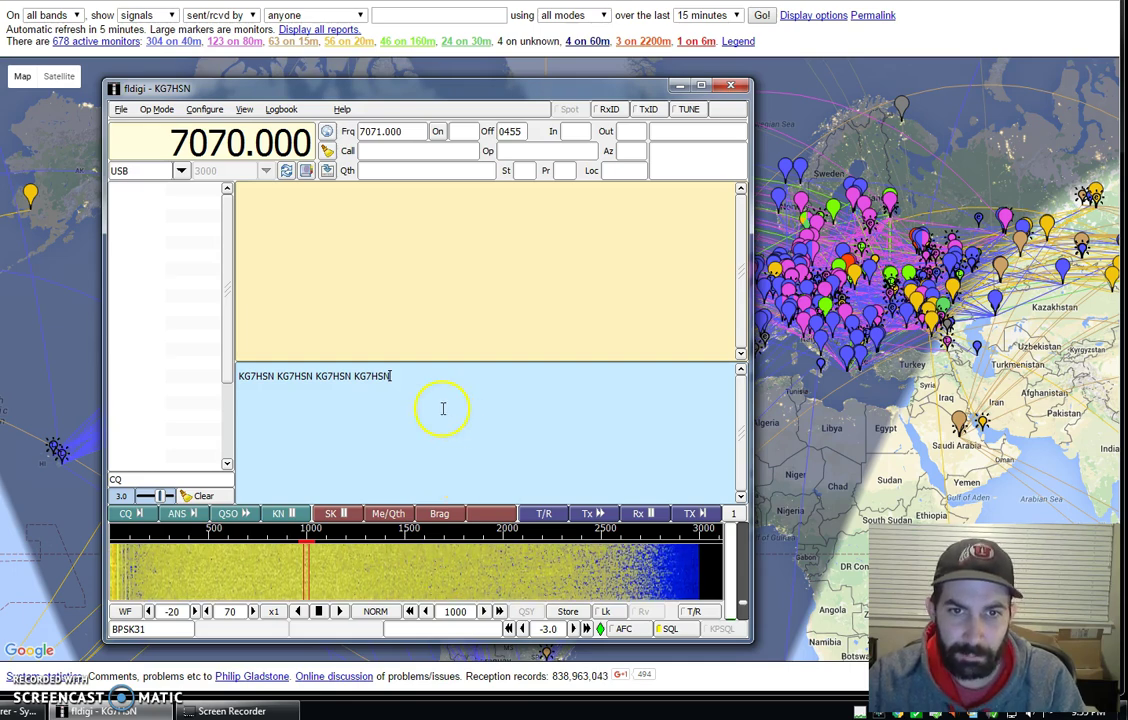
- Select and review the callsigns in the transmit line, leaving the text unchanged
left_click_drag(453, 395, 227, 378)
left_click(310, 373)
double_click(297, 377)
right_click(297, 377)
left_click(418, 423)
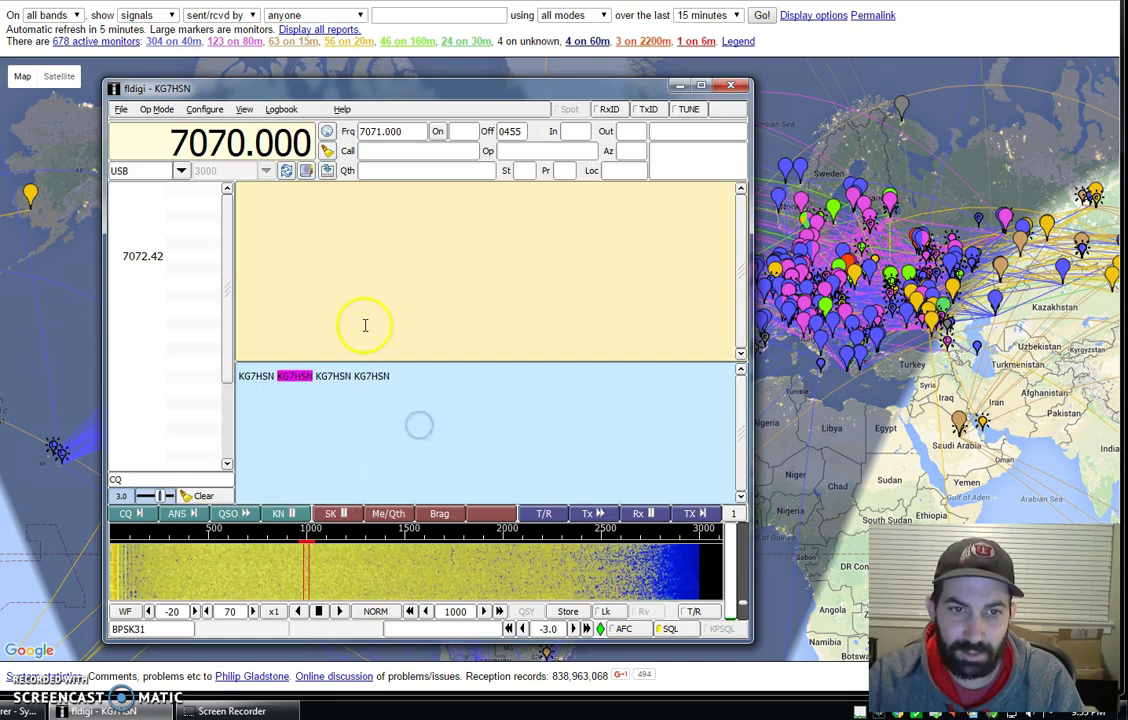
left_click(393, 406)
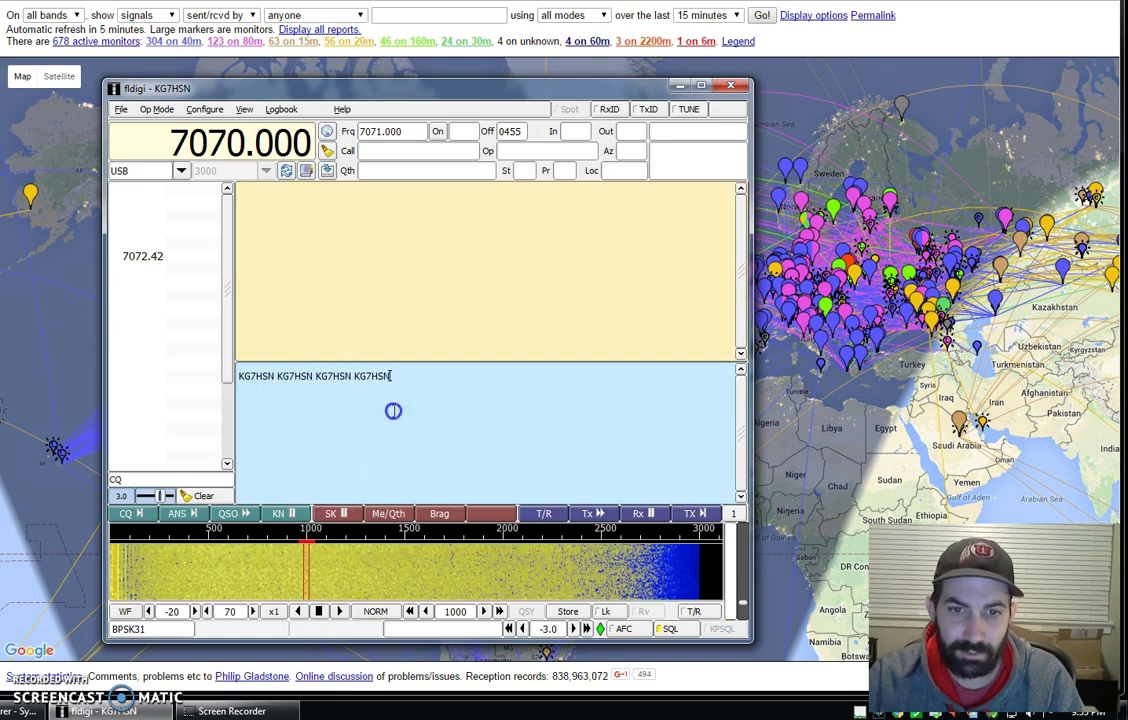
double_click(292, 375)
left_click(328, 268)
left_click(176, 254)
left_click(295, 376)
left_click(403, 151)
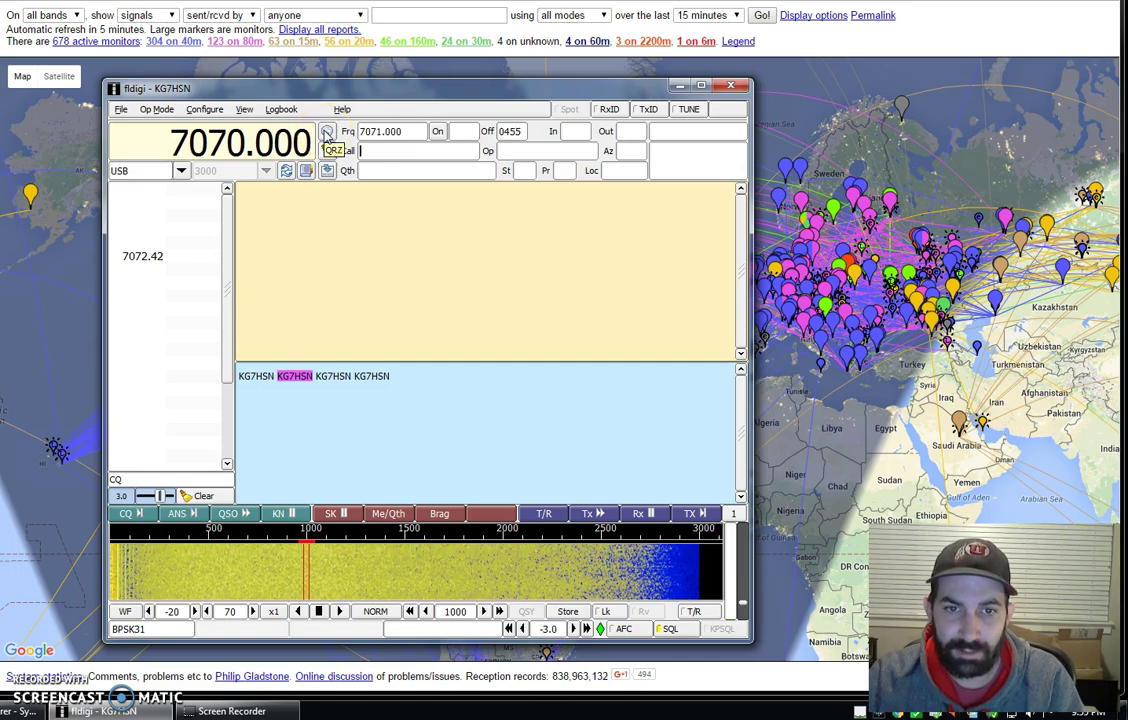
- Clear the QSO log fields and check the On, Off, In and Call fields
left_click(328, 149)
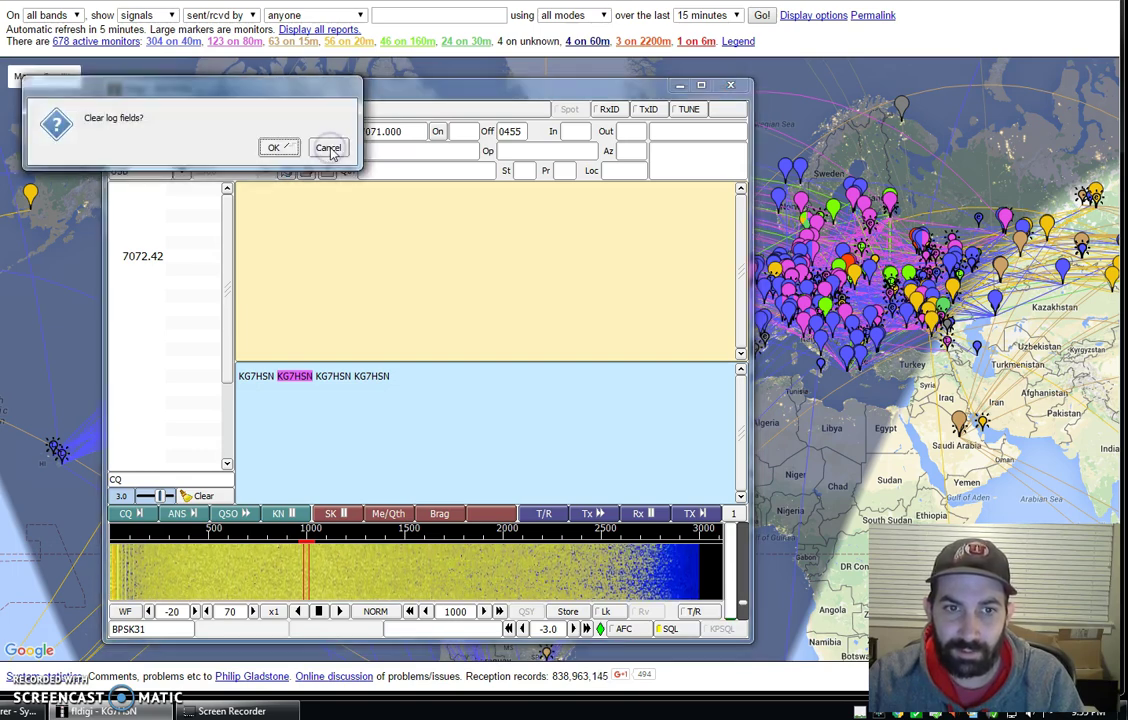
left_click(296, 148)
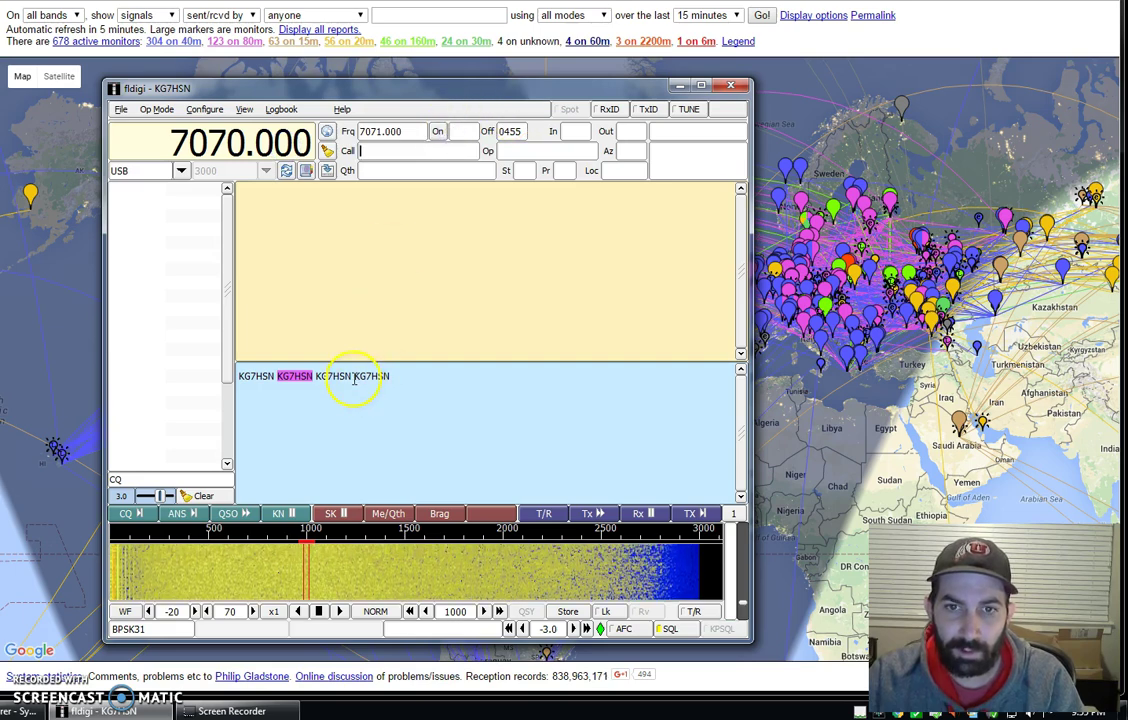
left_click(462, 131)
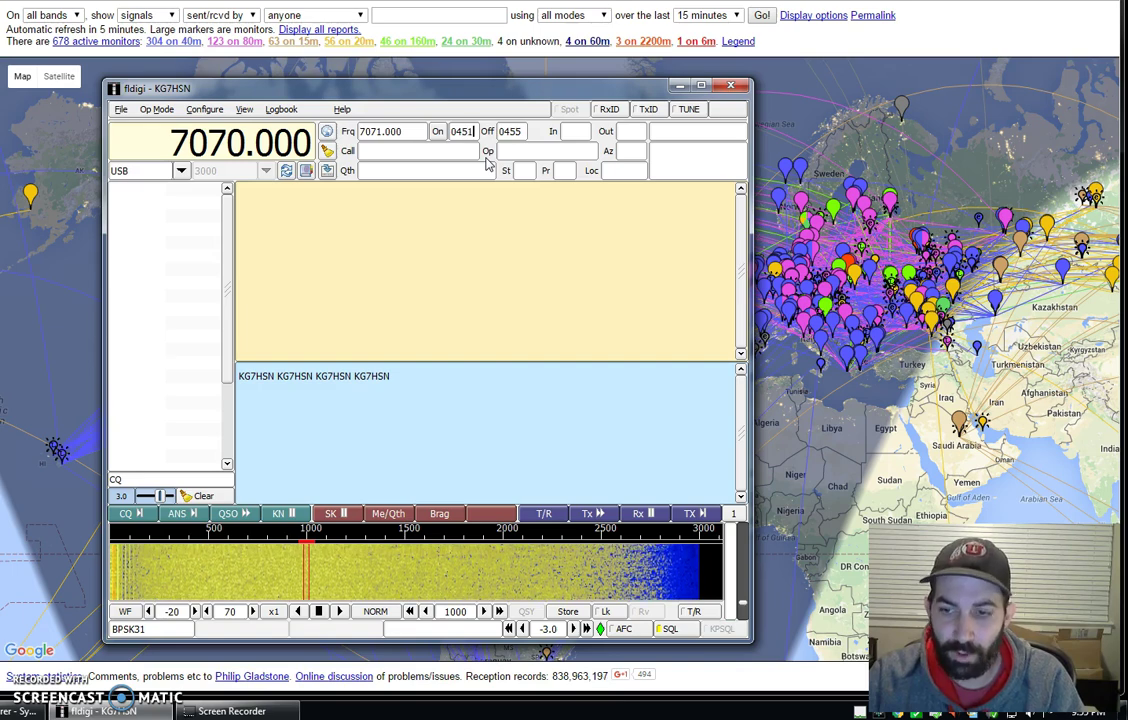
left_click(362, 150)
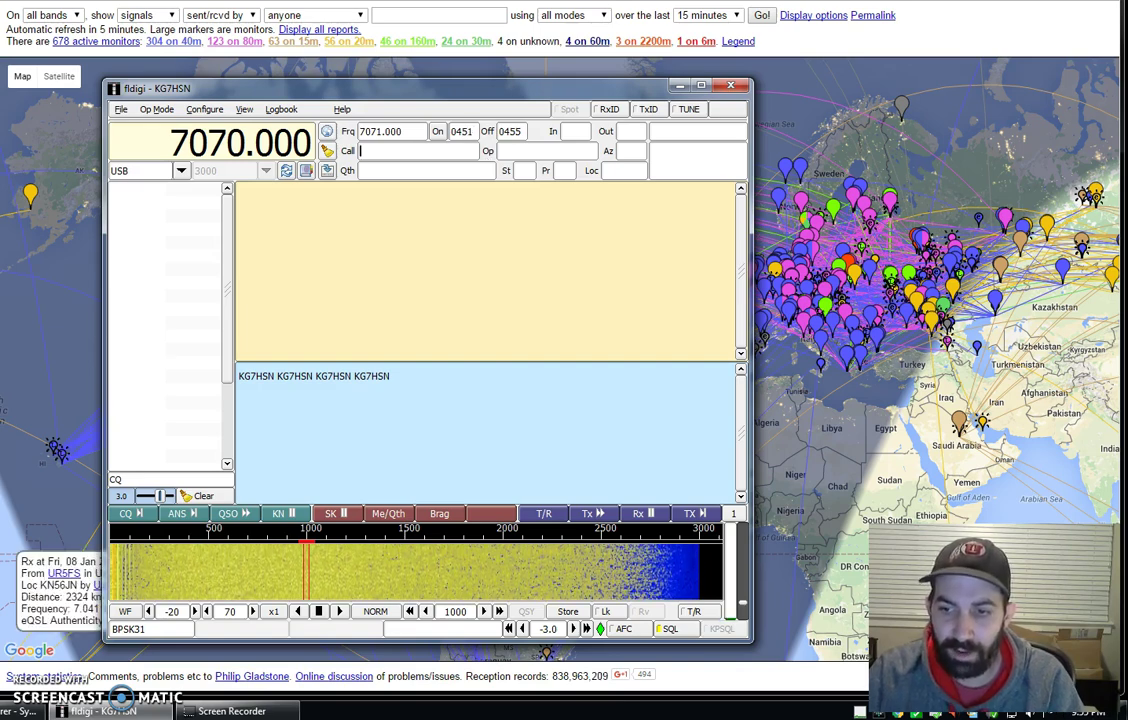
left_click(464, 131)
left_click(522, 131)
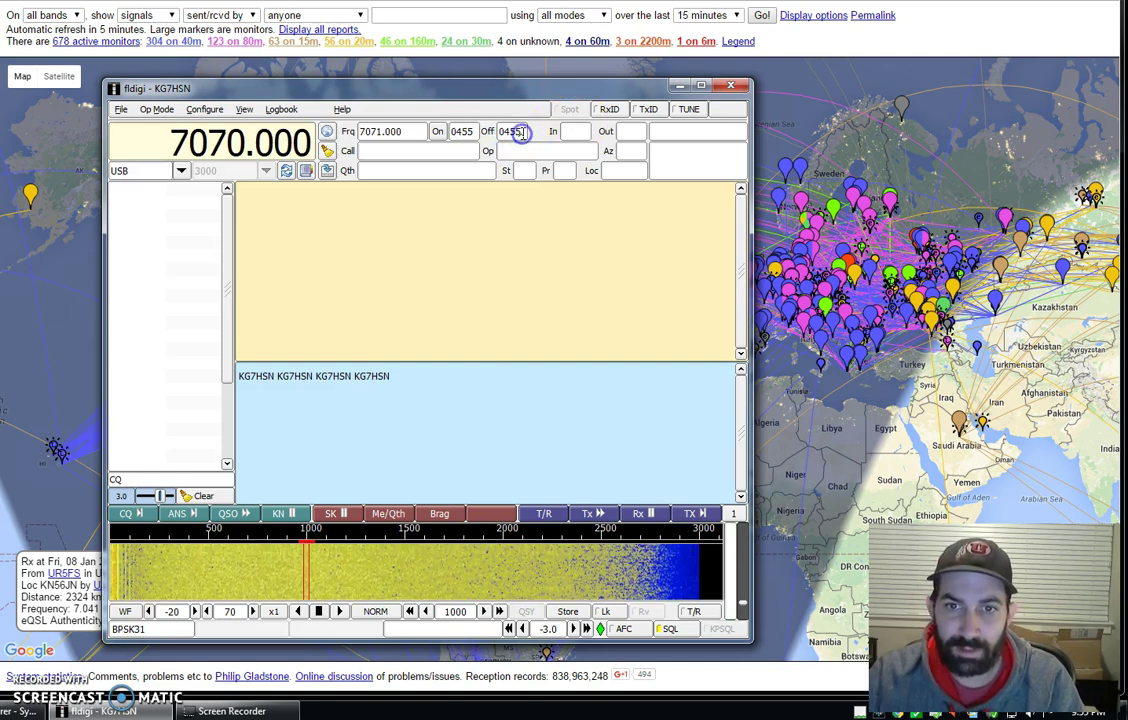
left_click(590, 131)
left_click(410, 151)
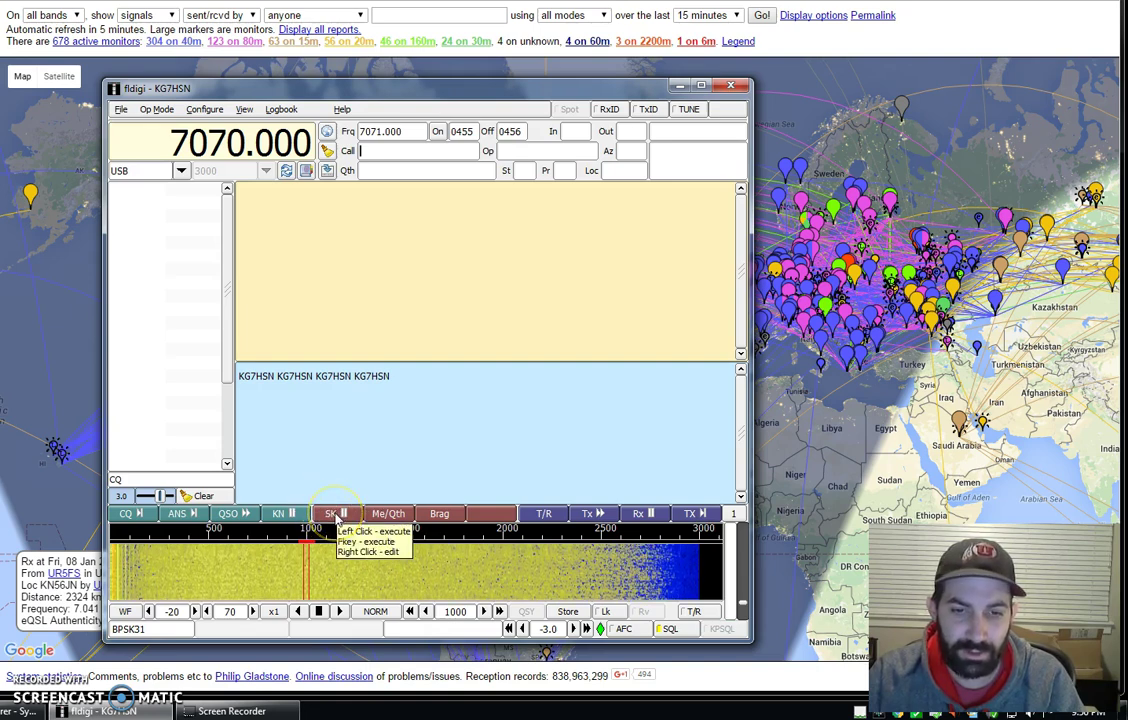
right_click(335, 516)
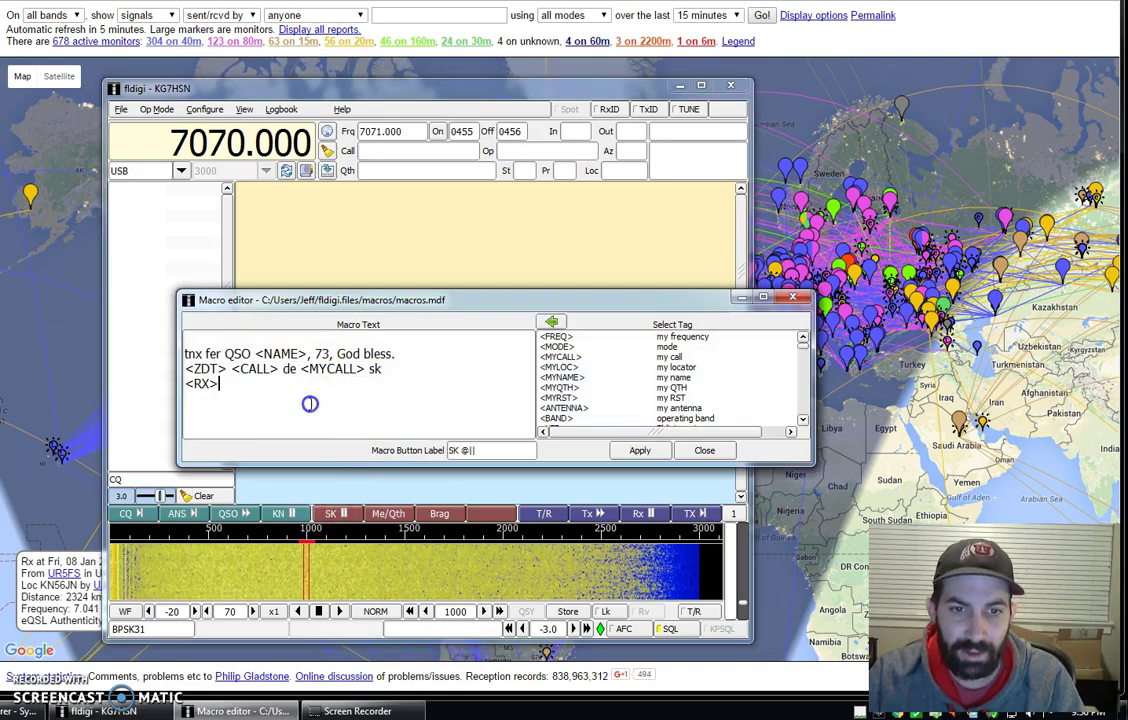
left_click_drag(410, 353, 192, 352)
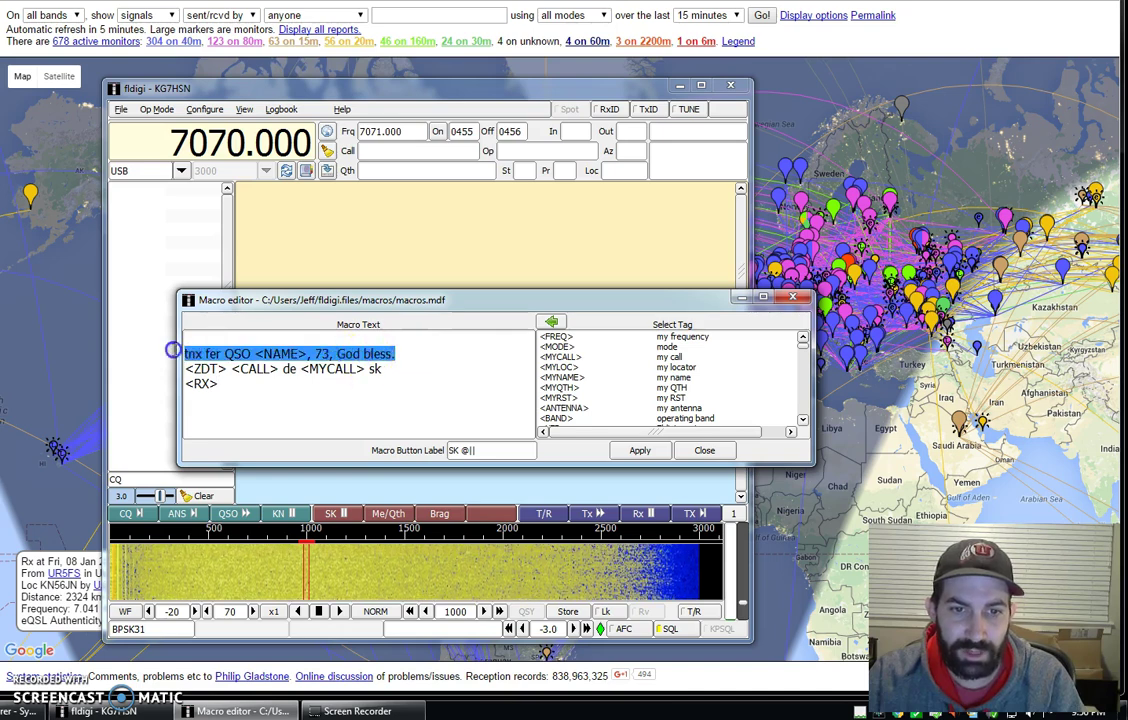
left_click_drag(285, 390, 159, 341)
left_click(244, 383)
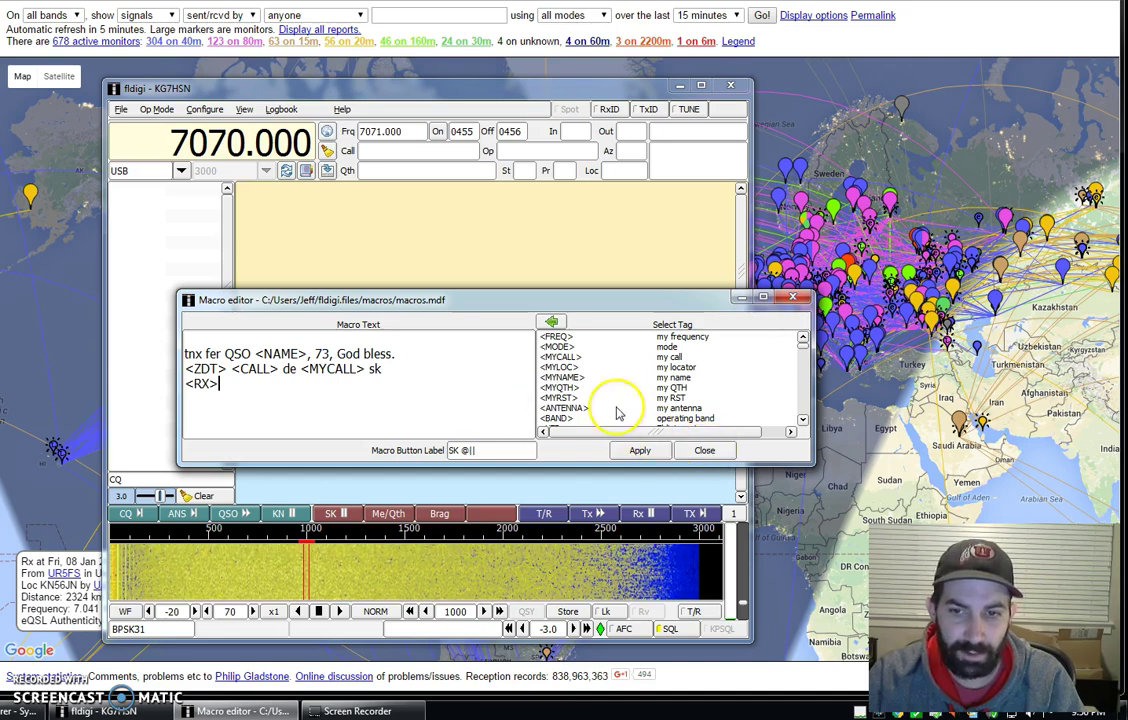
left_click(705, 451)
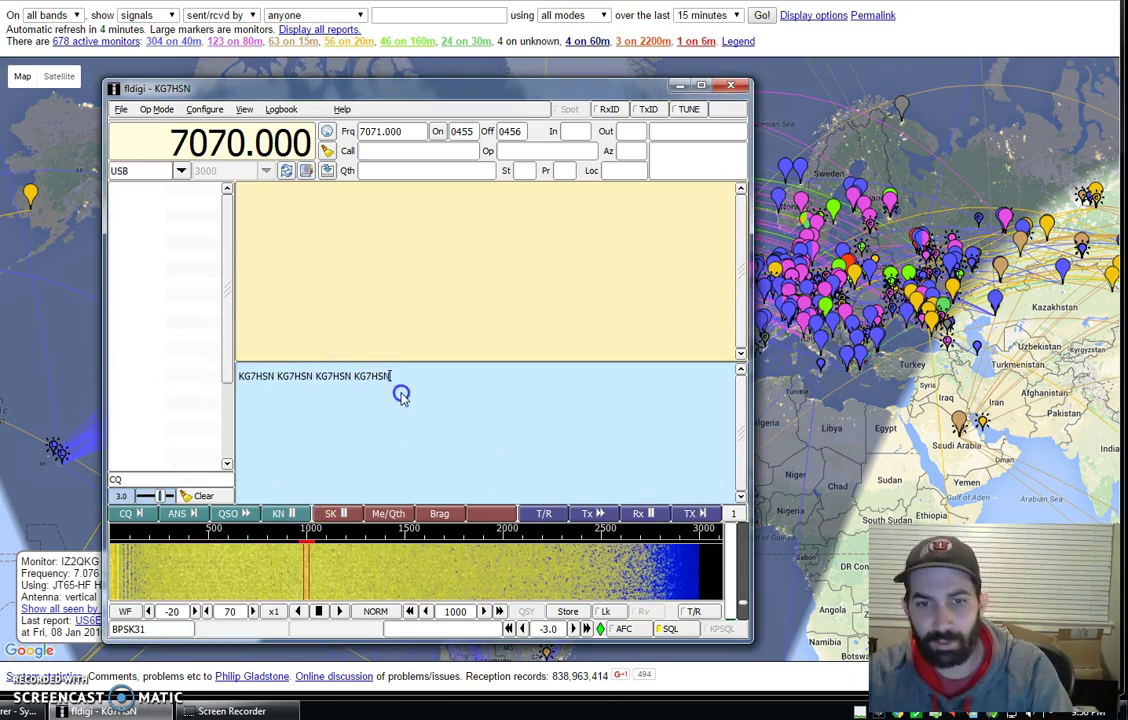
- Select the repeated callsign text in the transmit pane and delete it
left_click_drag(392, 378, 232, 360)
key("Delete")
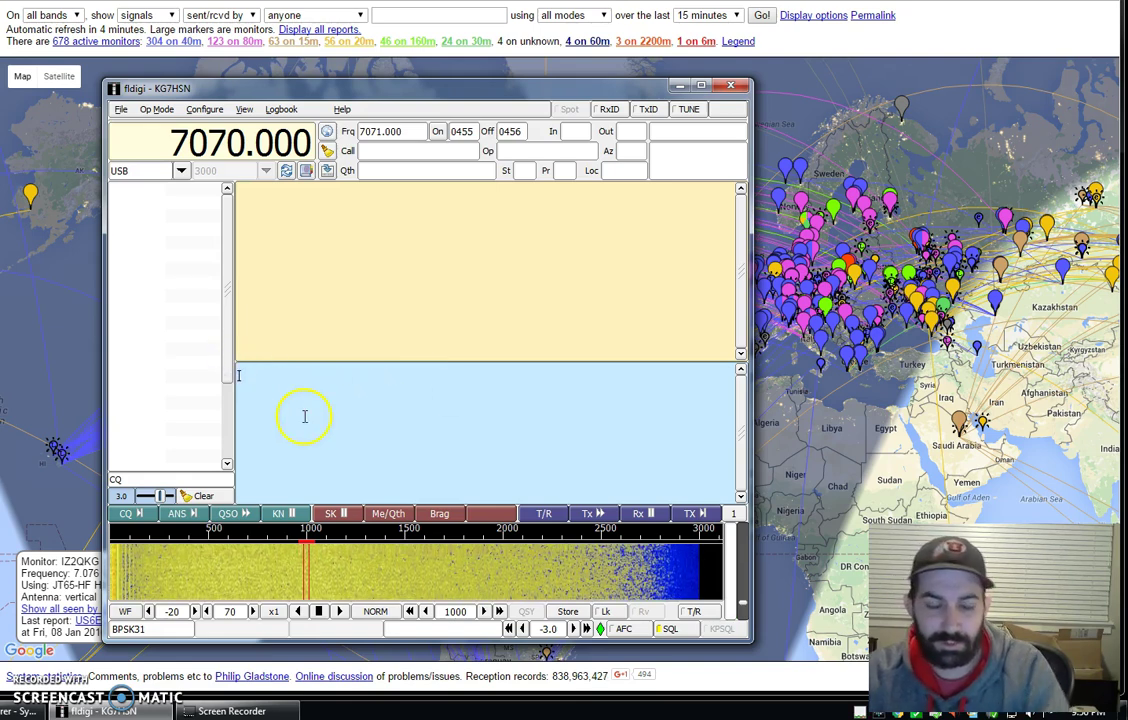